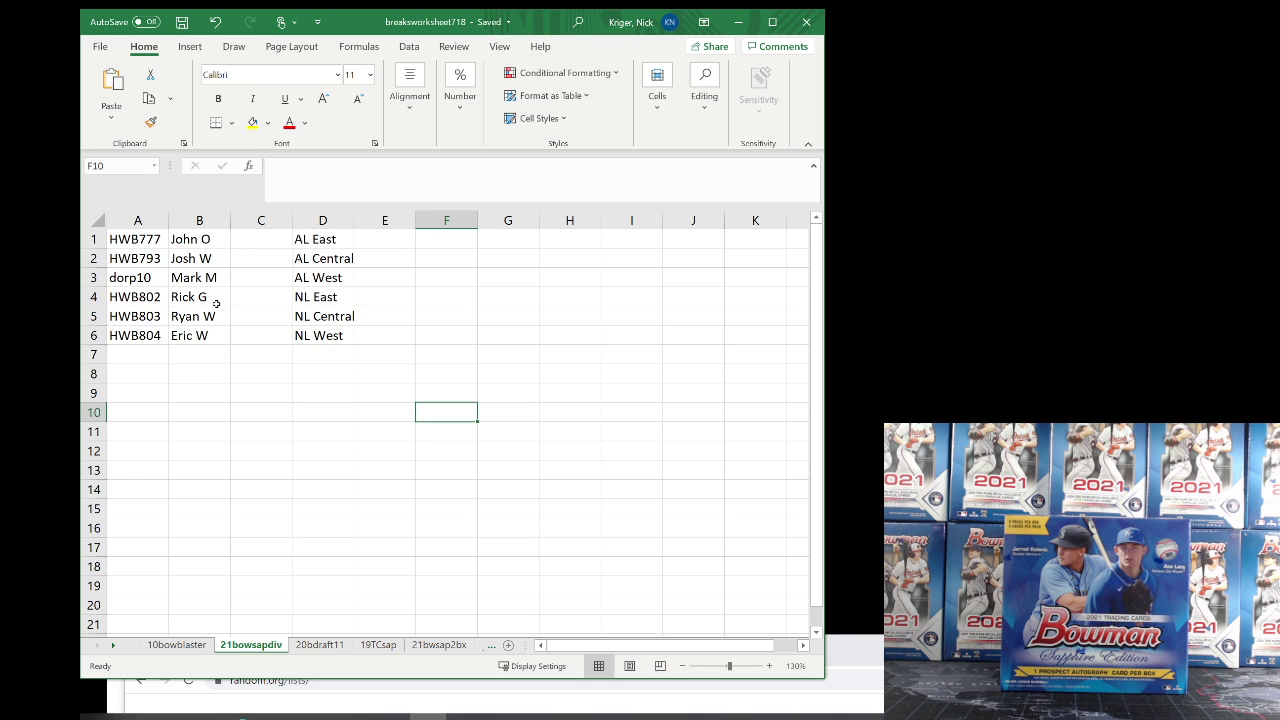
Copy the participant names in B1:B6 and paste them into the RANDOM.ORG List Randomizer's item list.
left_click_drag(212, 240, 202, 334)
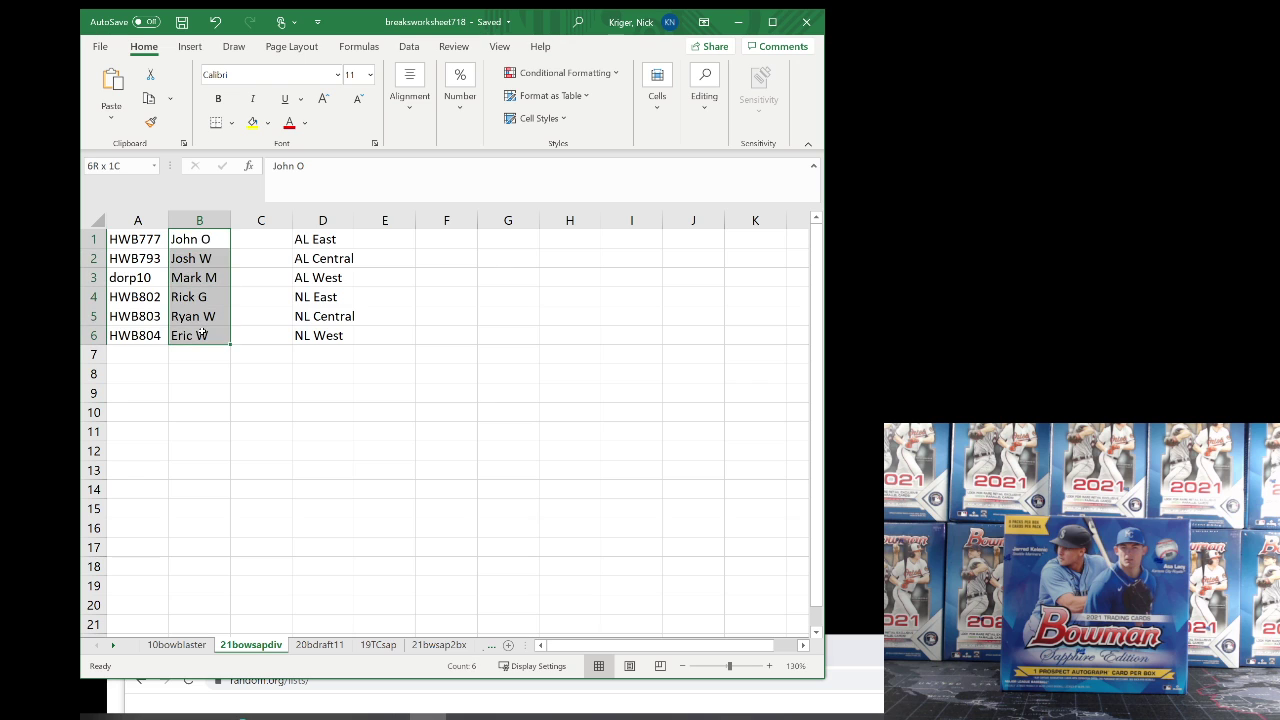
right_click(202, 334)
left_click(235, 319)
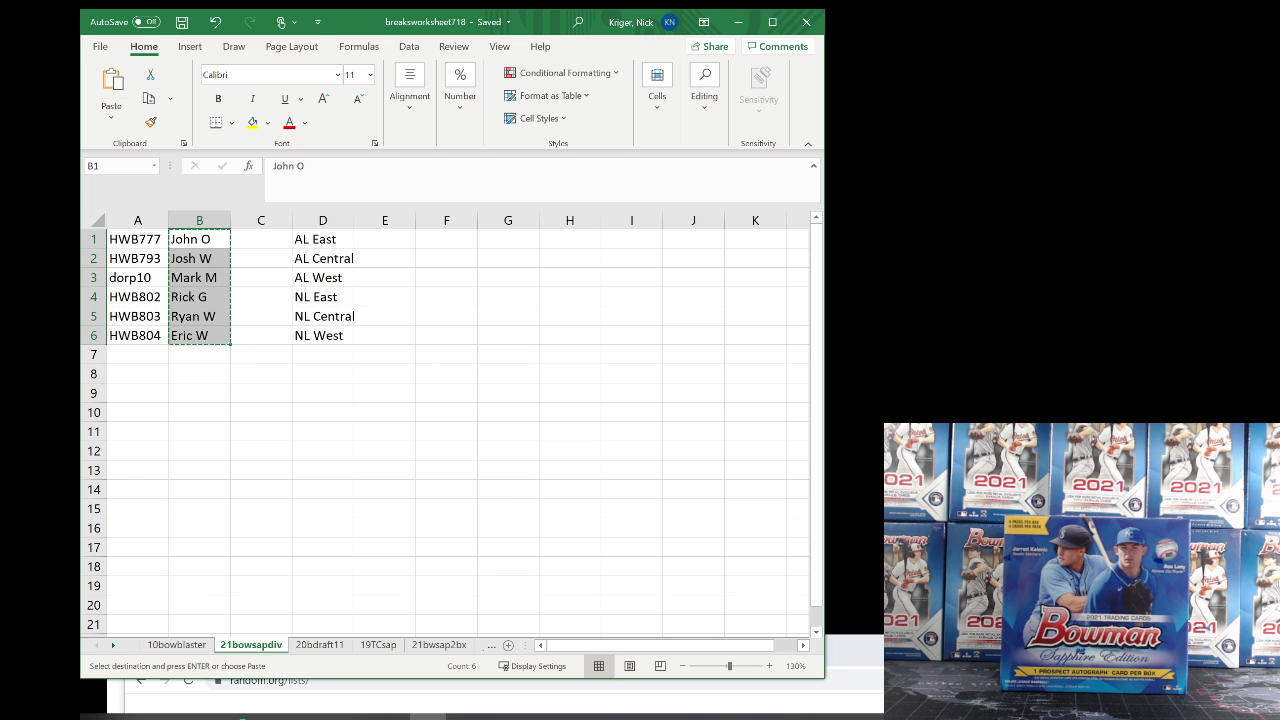
left_click_drag(928, 660, 986, 133)
right_click(563, 484)
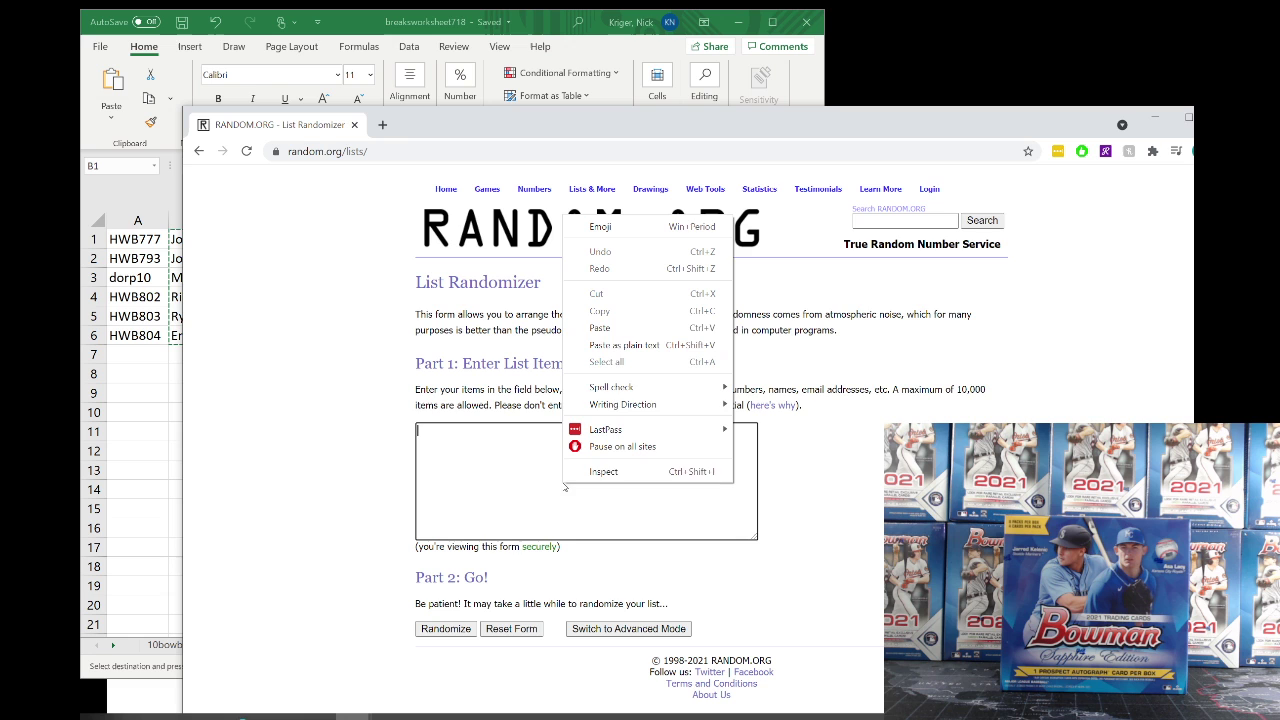
left_click(604, 326)
left_click_drag(612, 120, 655, 46)
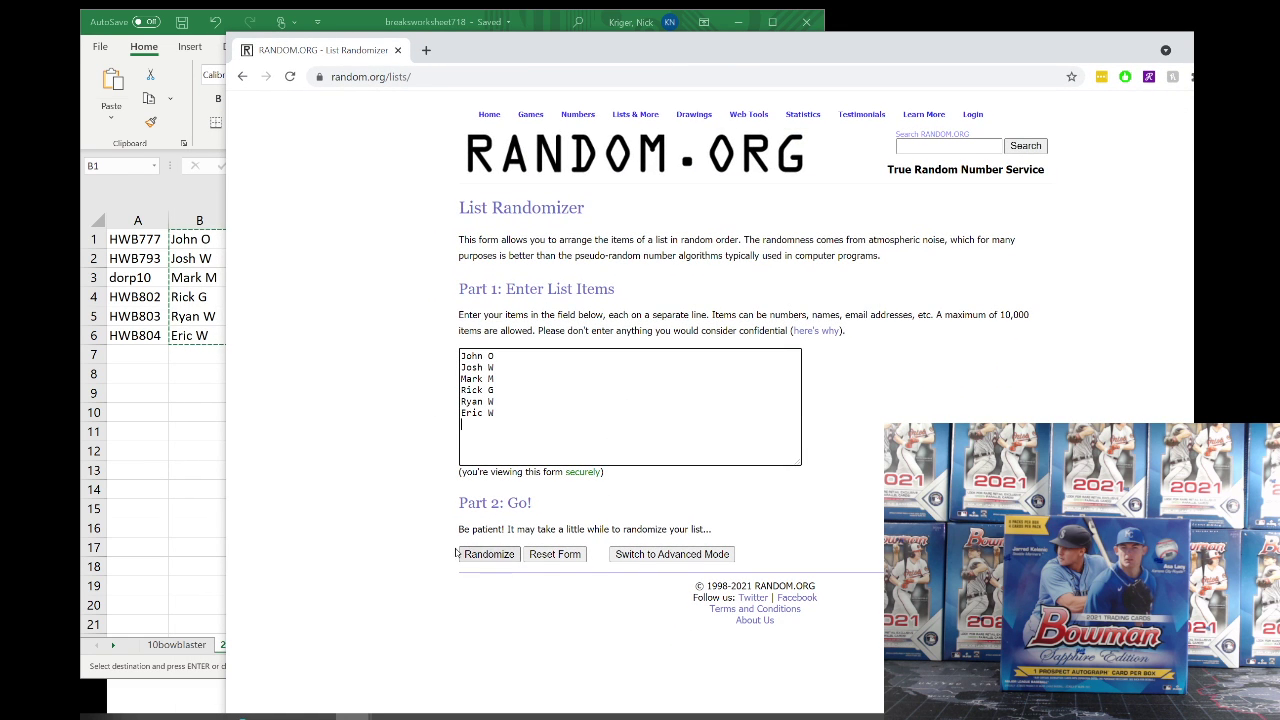
Randomize the pasted name list six times.
left_click(491, 555)
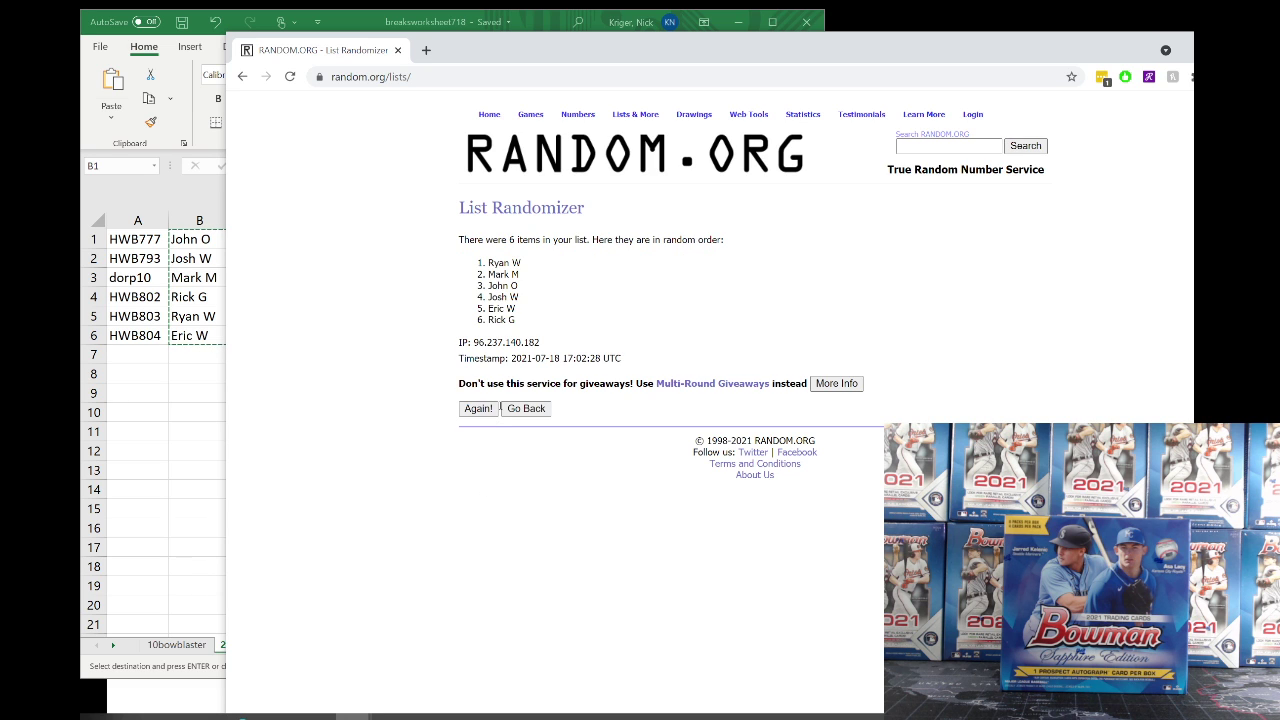
left_click(478, 411)
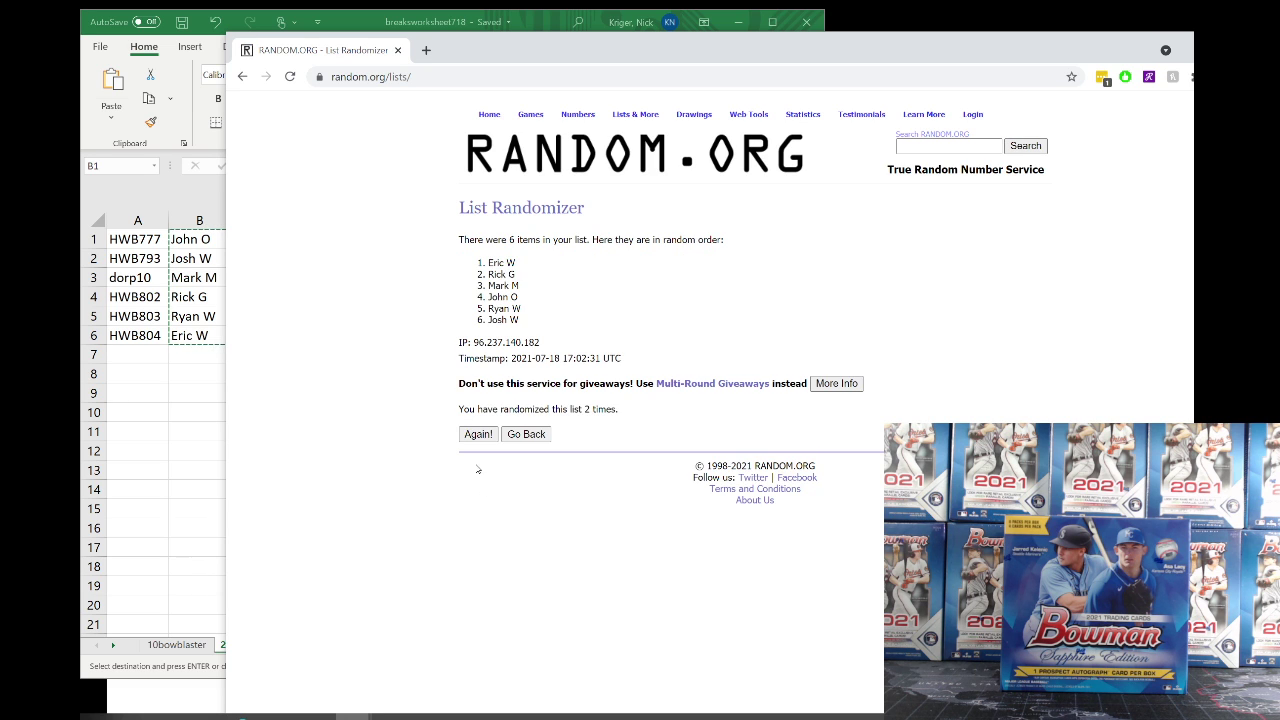
left_click(487, 436)
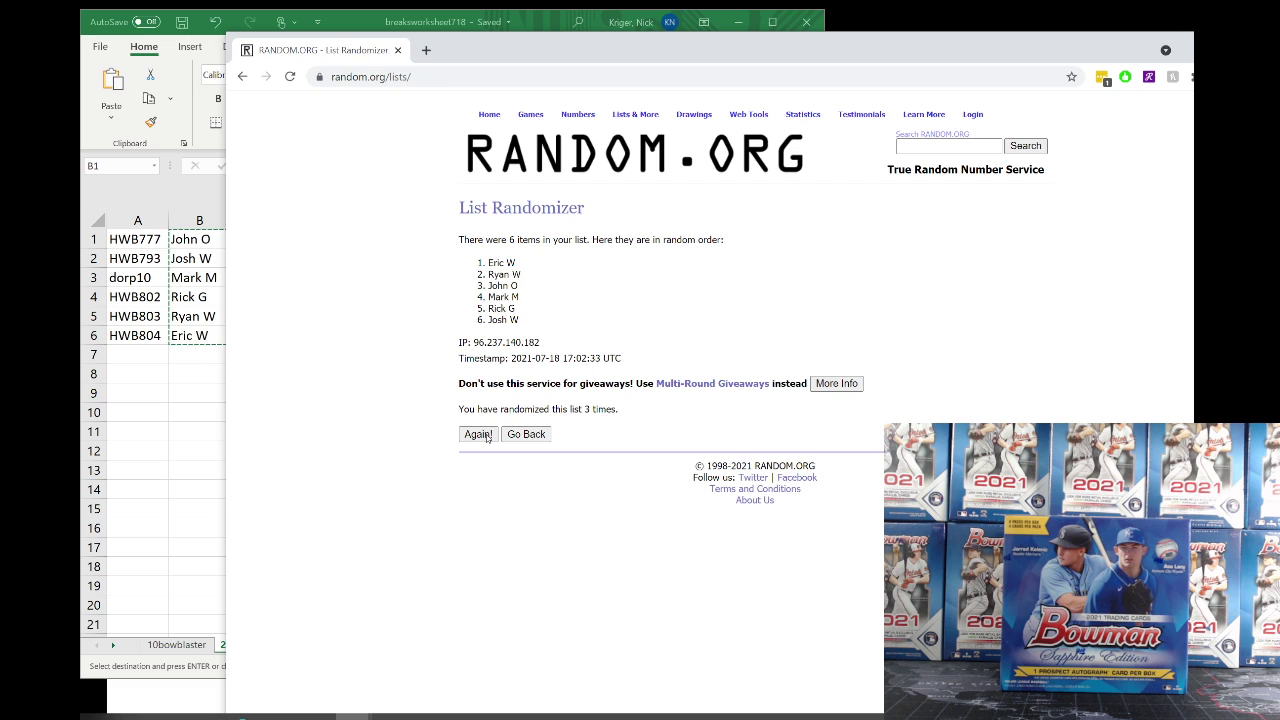
left_click(478, 434)
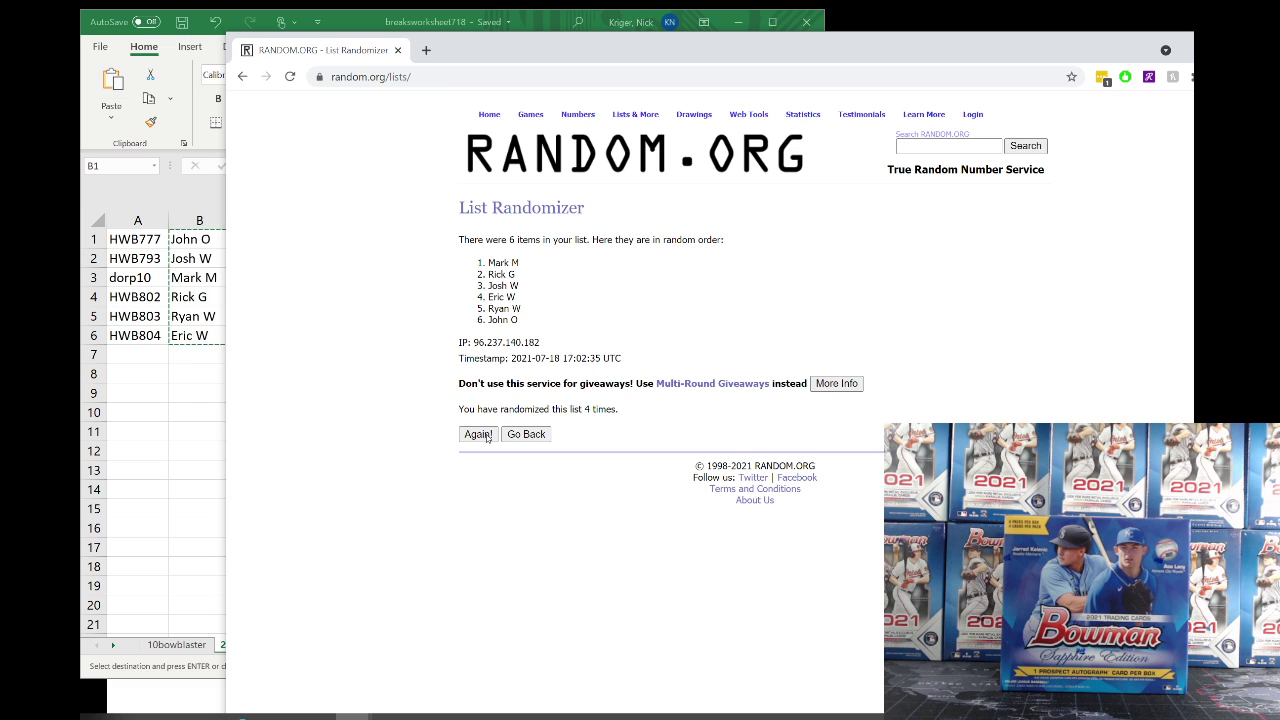
left_click(487, 437)
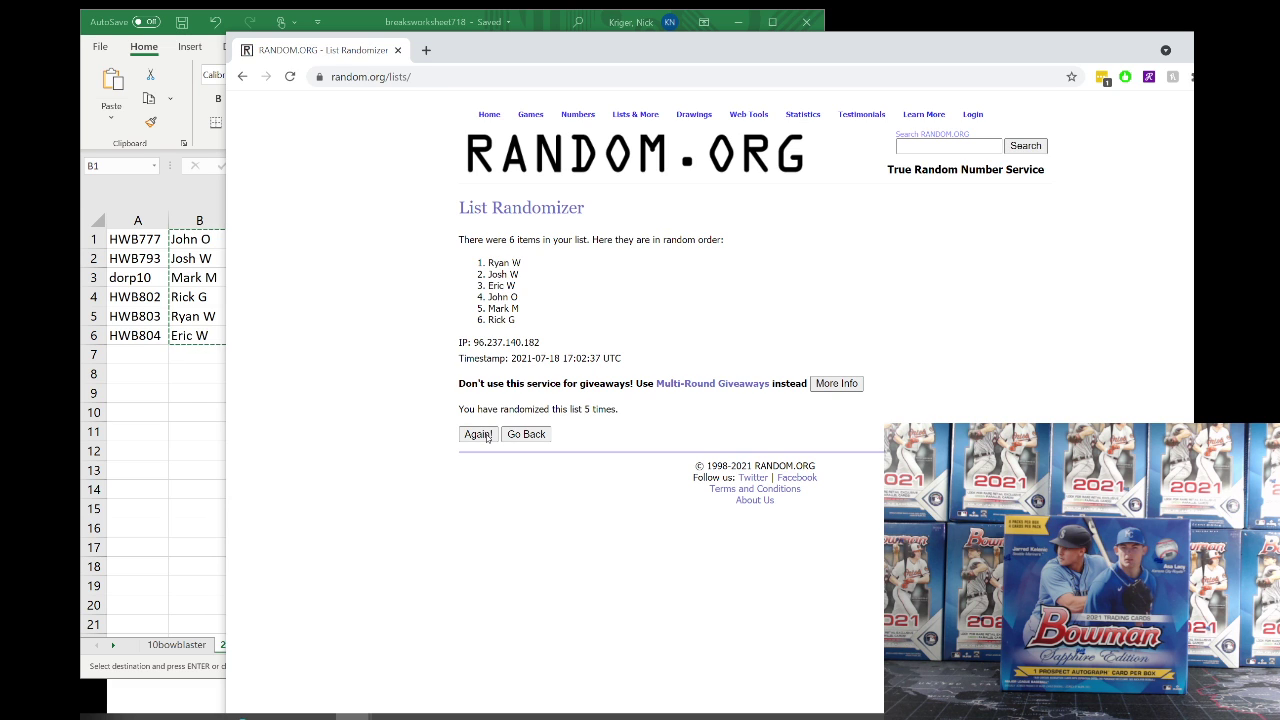
left_click(487, 437)
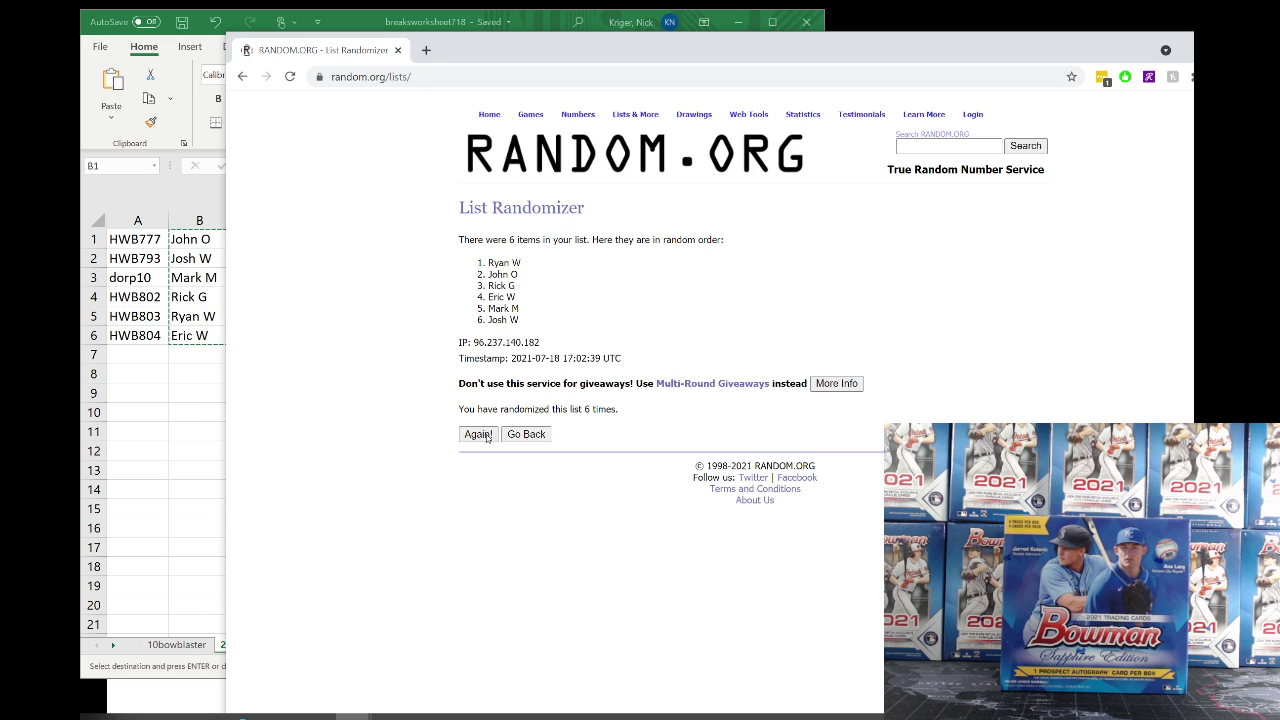
Copy all six names of the randomized list and paste them into the blank Notepad document.
left_click_drag(523, 325, 477, 261)
right_click(511, 275)
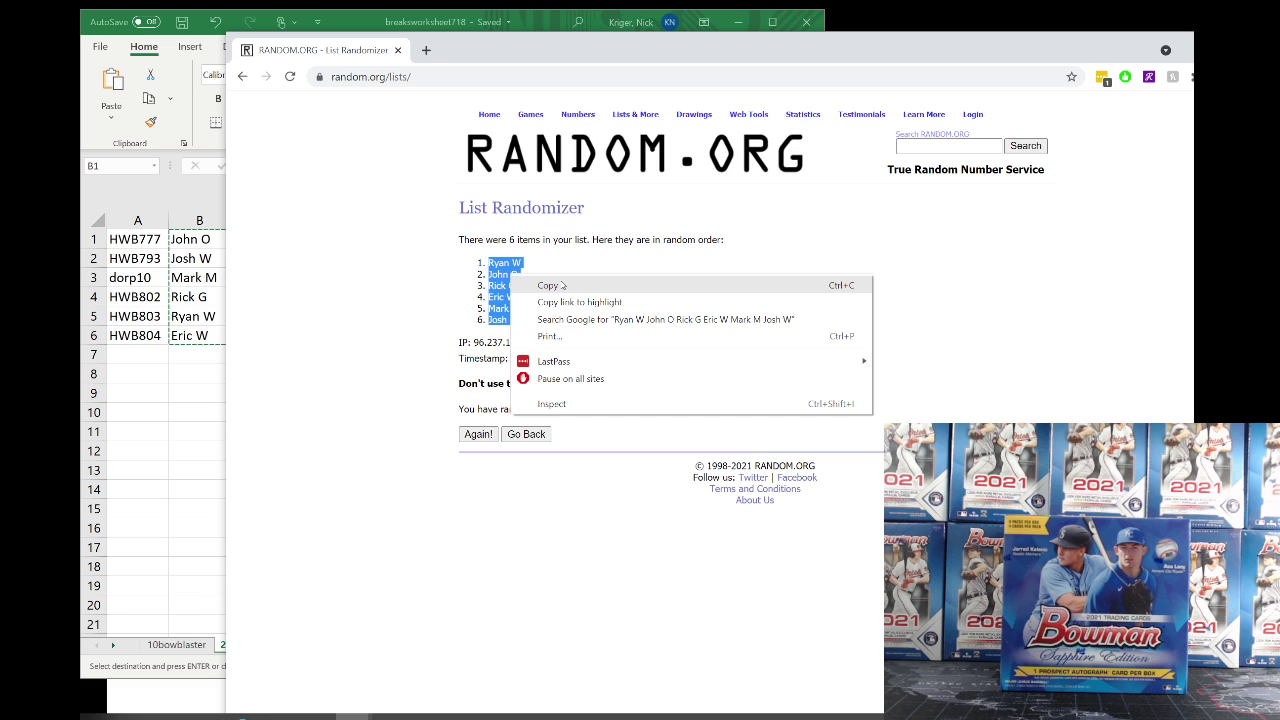
left_click(562, 286)
left_click(539, 716)
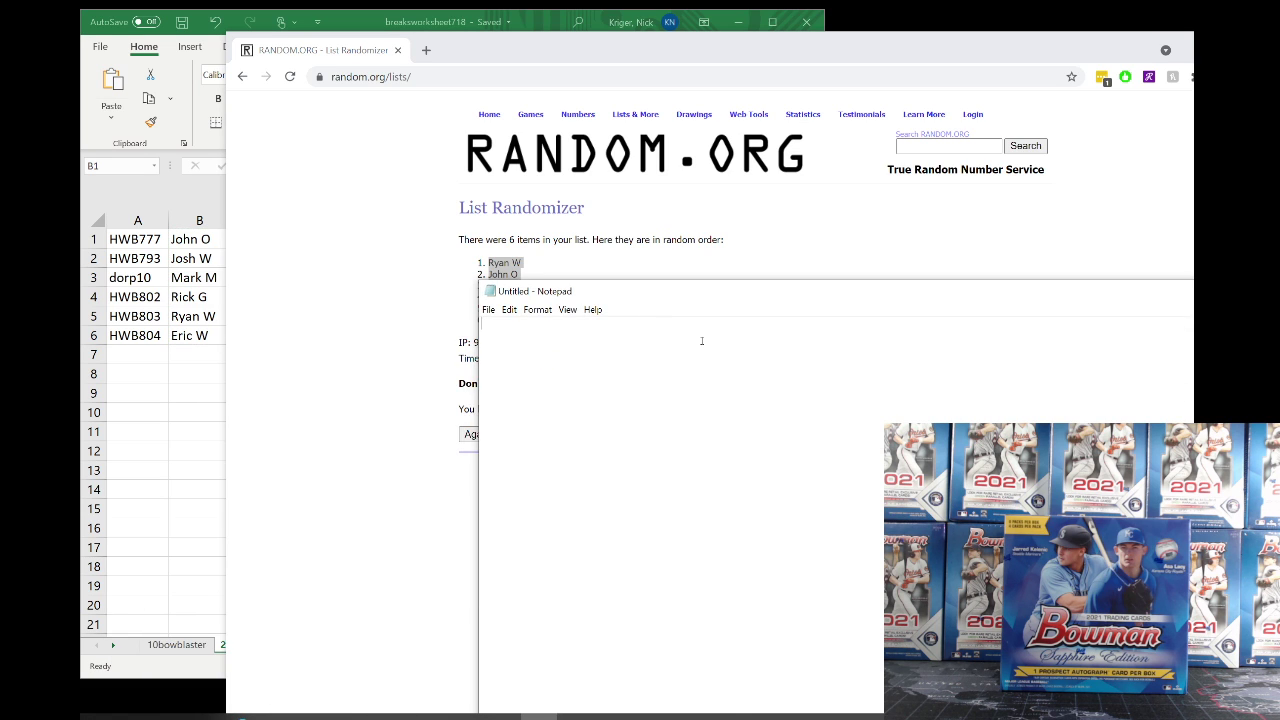
right_click(636, 406)
left_click(580, 464)
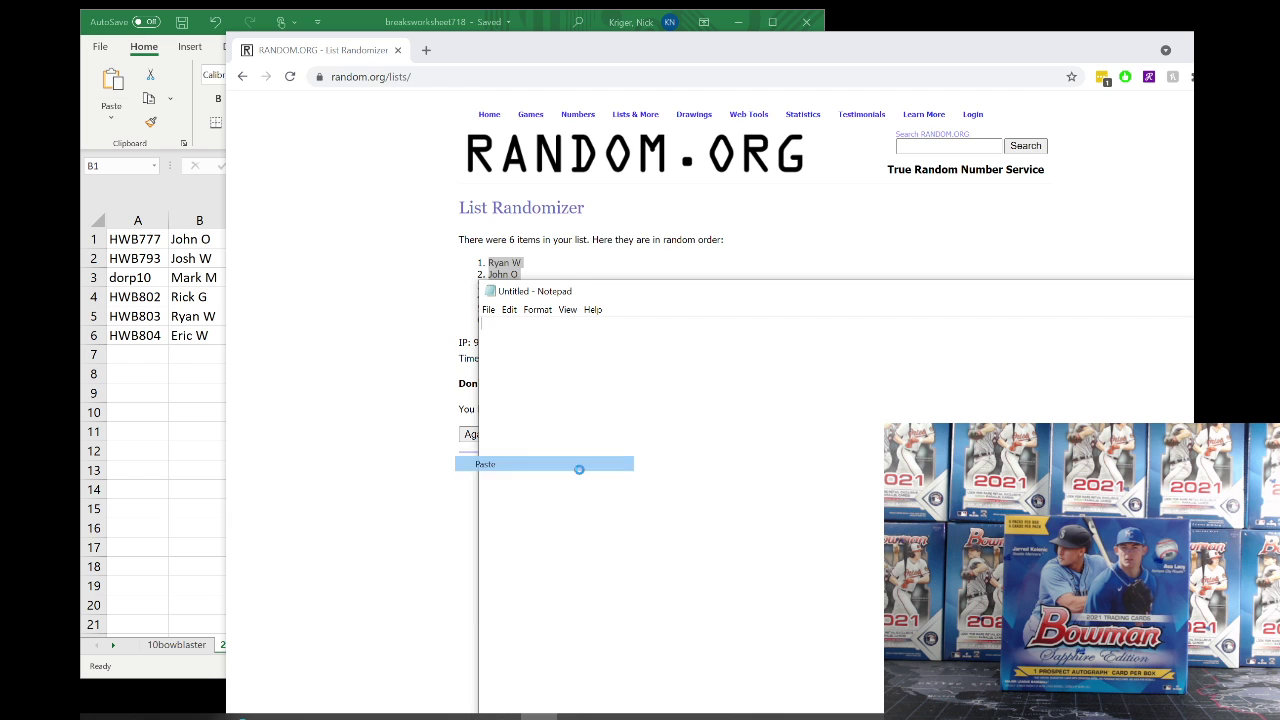
Copy the whole name list from Notepad and paste it into column C of the Excel sheet, starting at C1.
left_click_drag(551, 420, 453, 297)
right_click(518, 363)
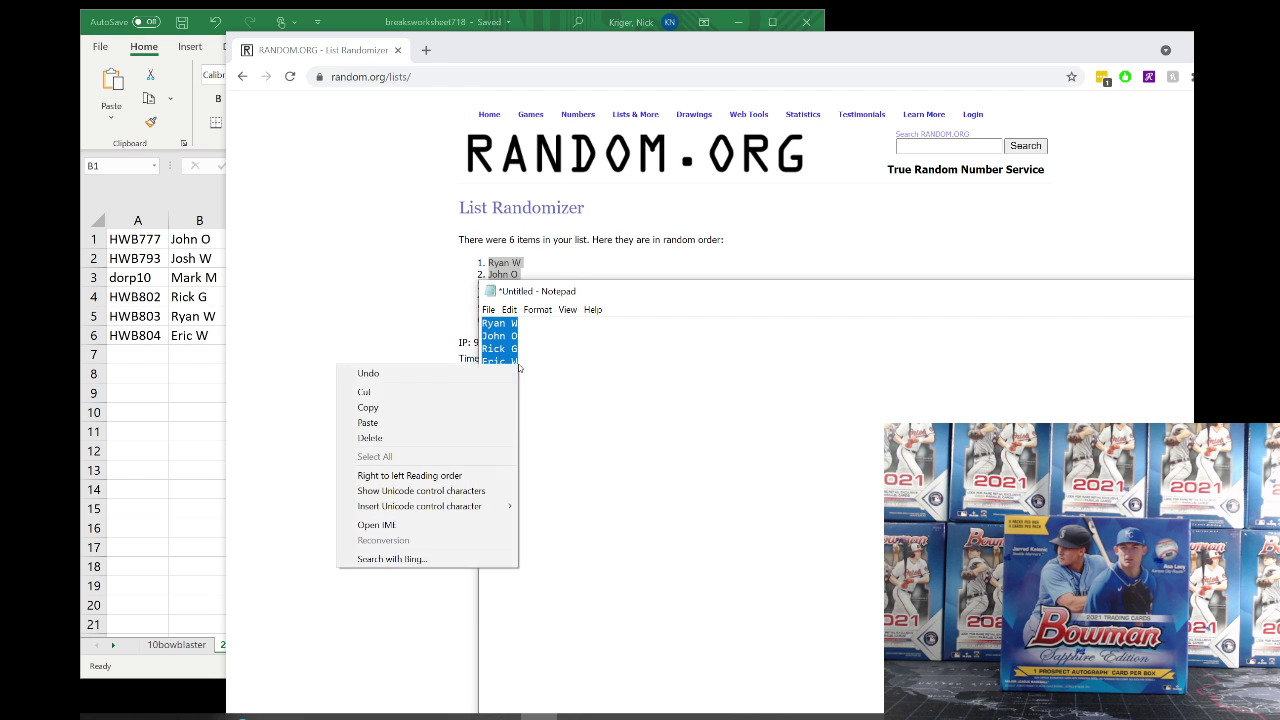
left_click(463, 406)
left_click(202, 380)
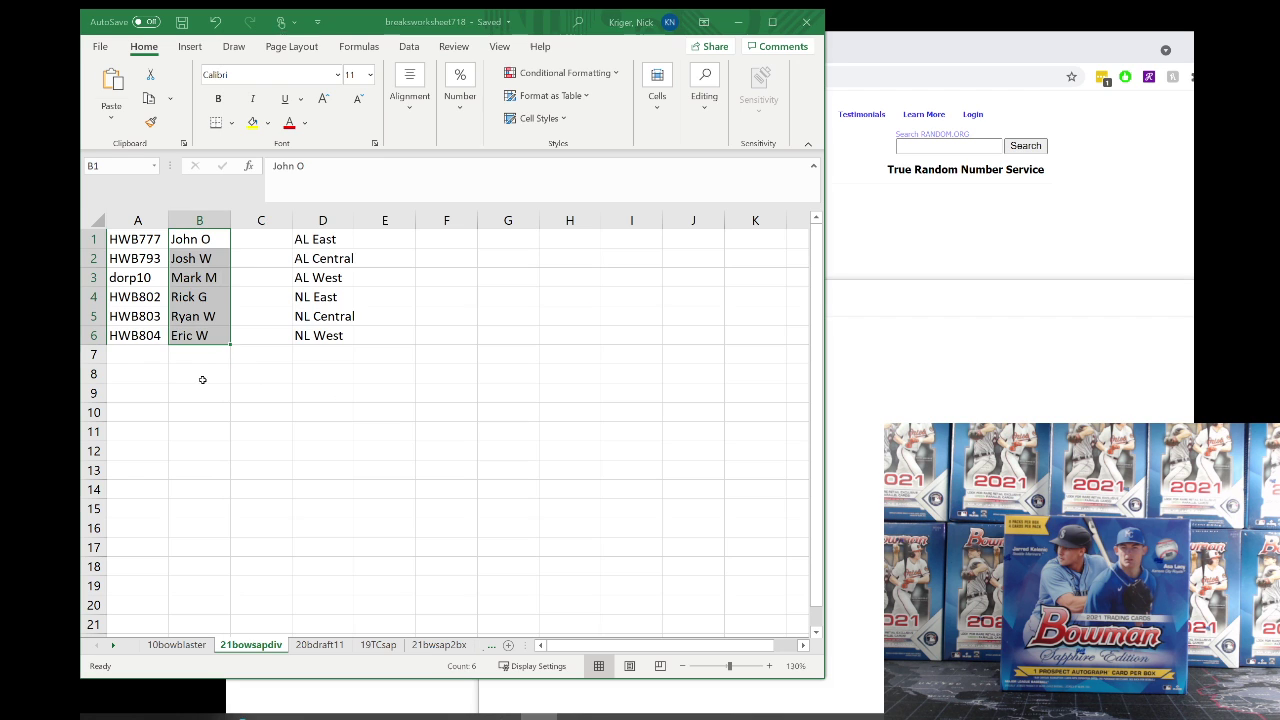
left_click(260, 239)
right_click(260, 239)
left_click(300, 318)
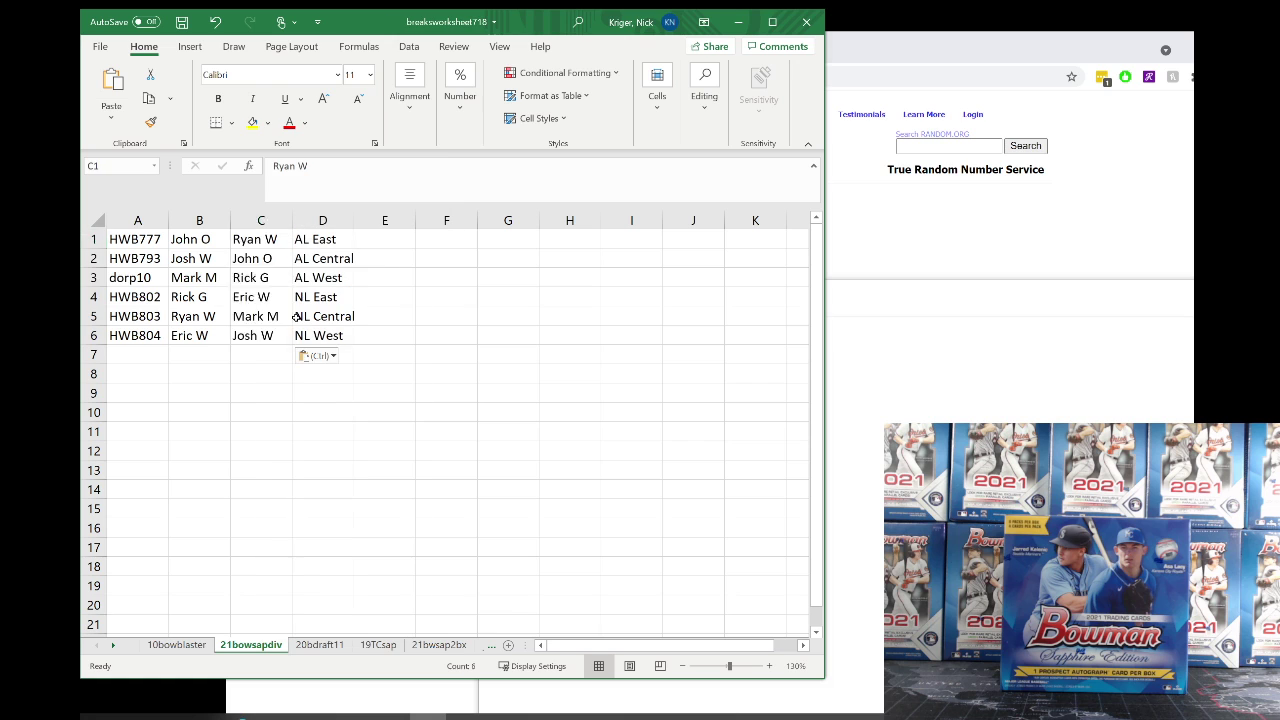
Bring columns C and D to the front of the sheet view and save the workbook.
left_click(378, 271)
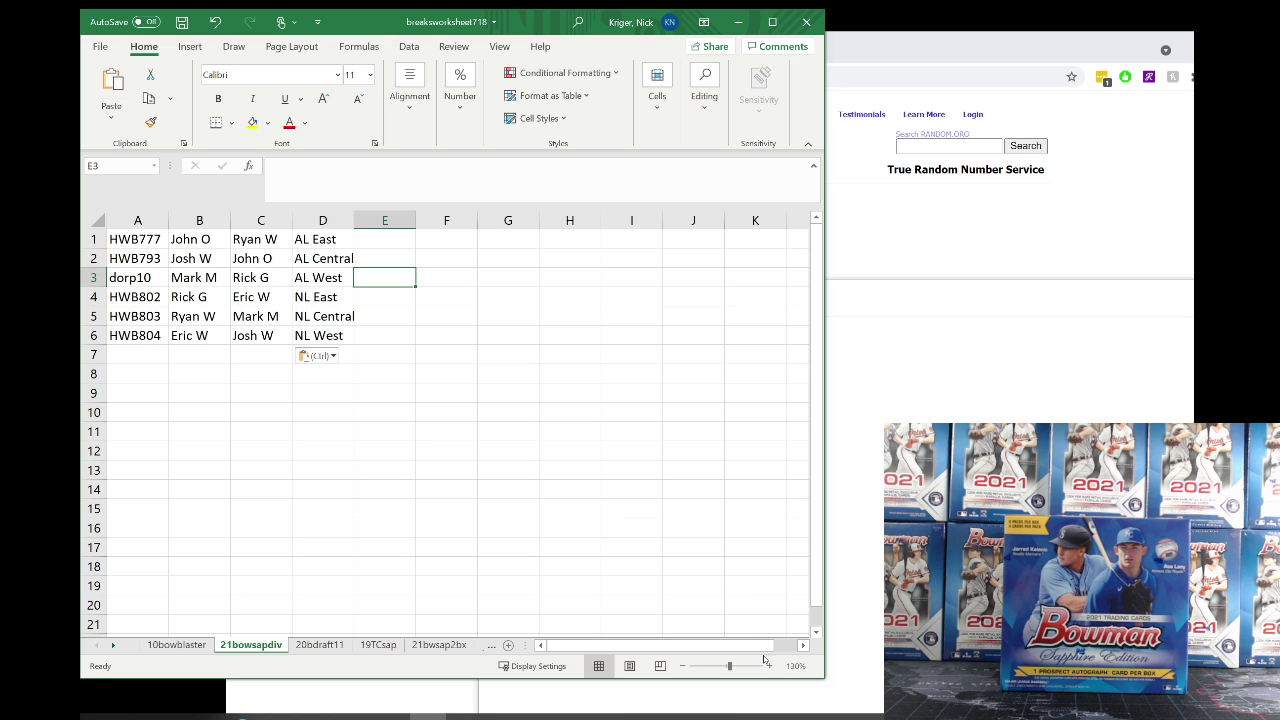
left_click(799, 647)
left_click(799, 647)
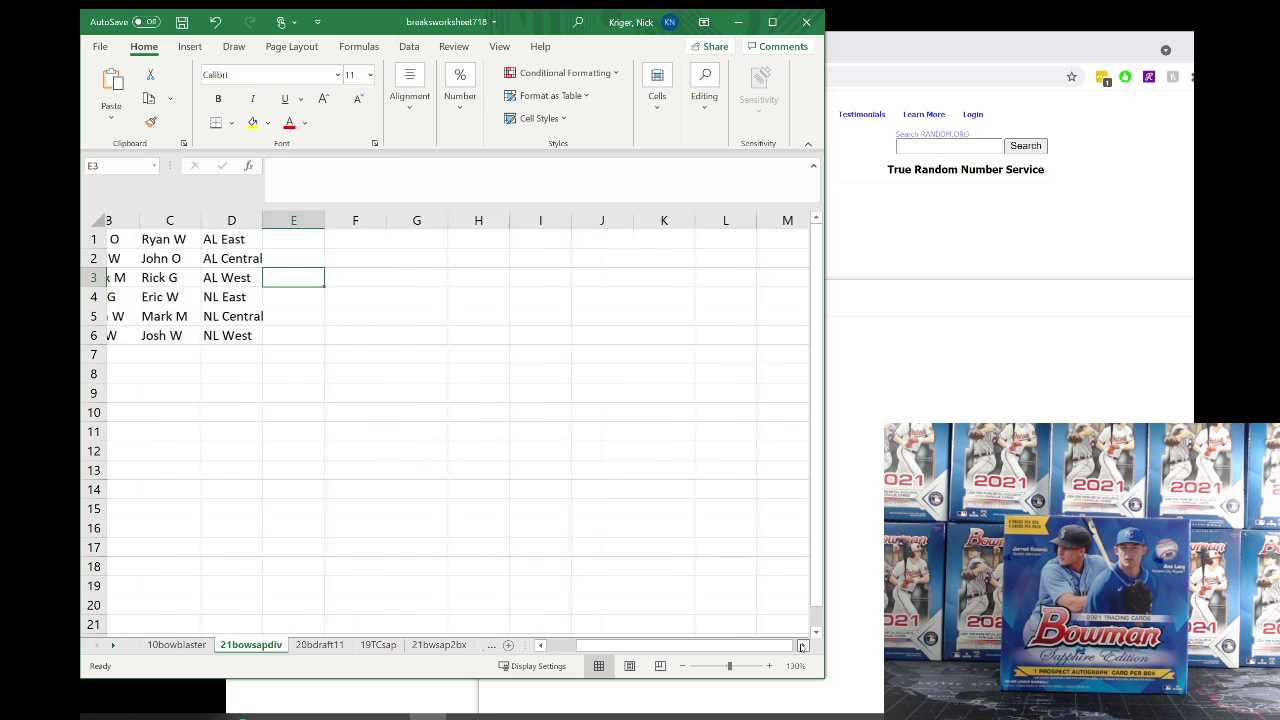
left_click(183, 23)
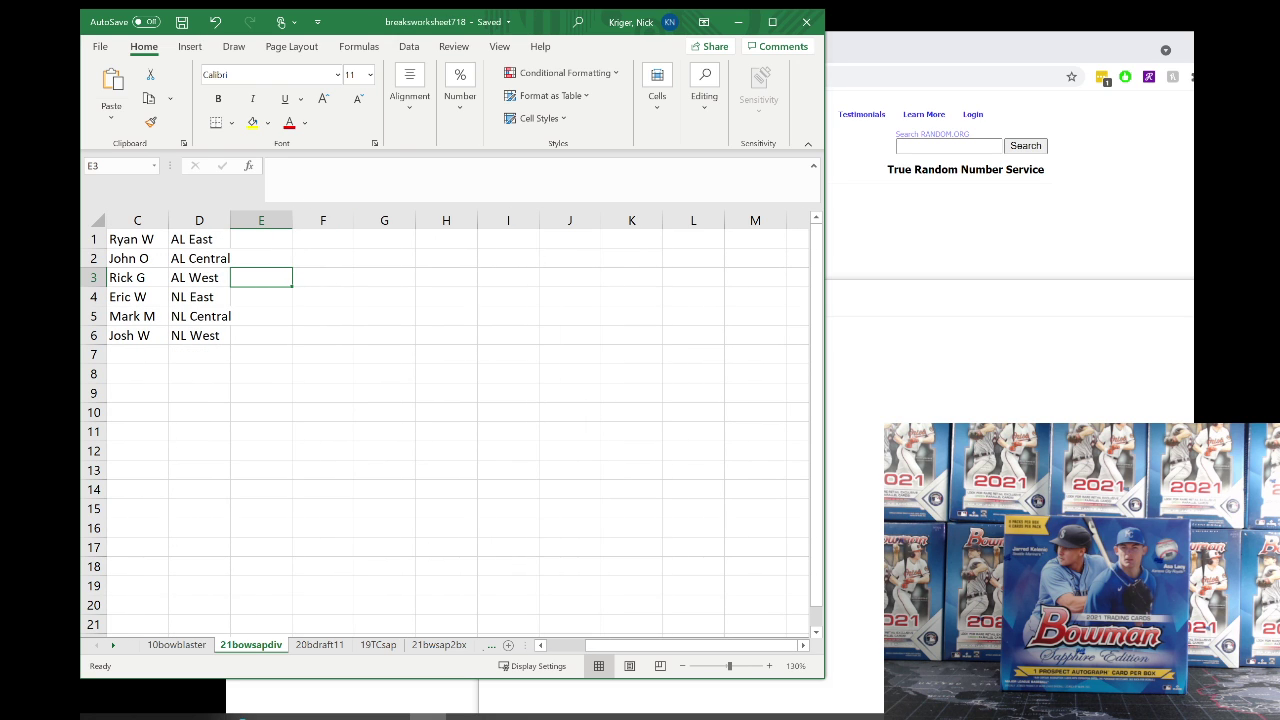
key("alt+Tab")
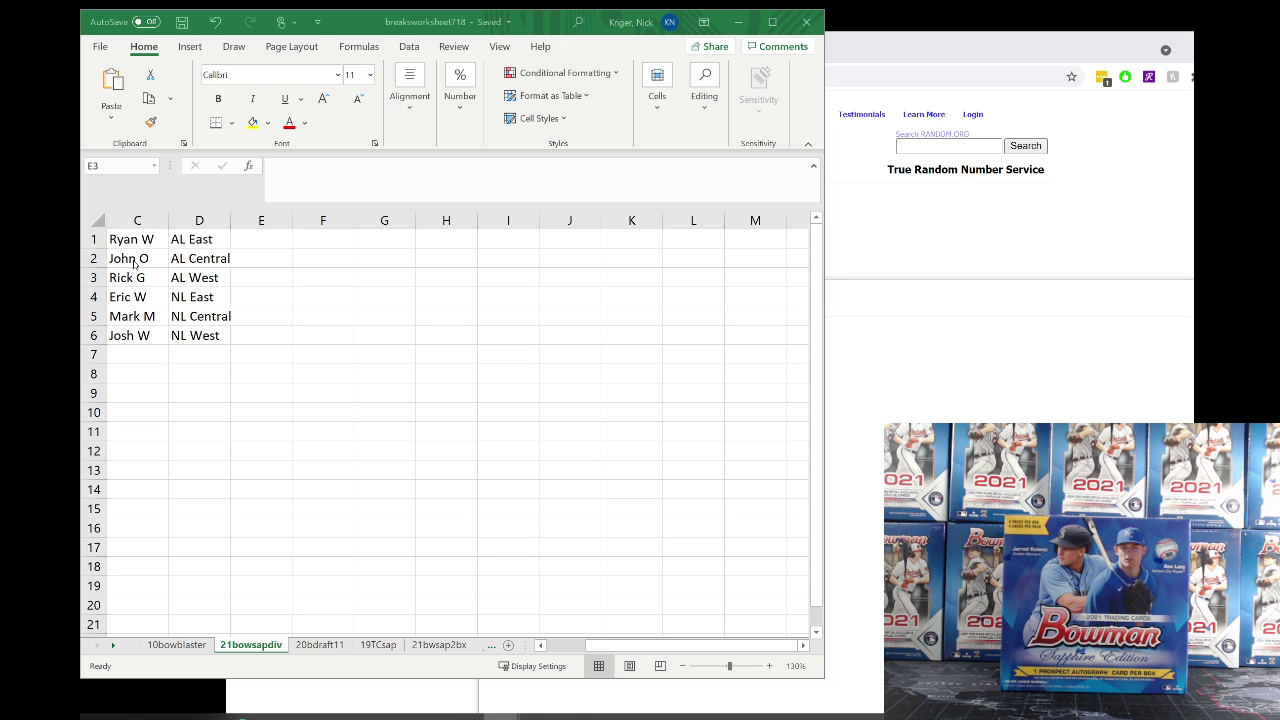
key("alt+Tab")
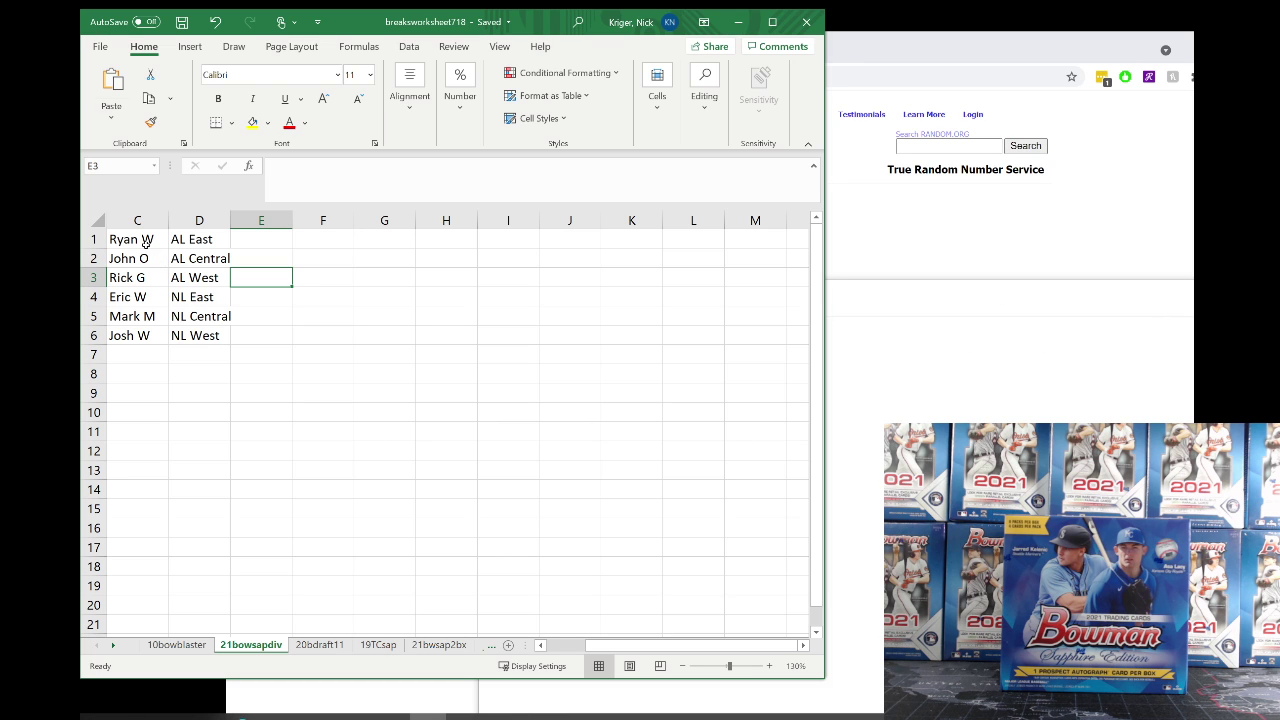
Copy the names and divisions in C1:D6 and paste them into a block starting at G2.
left_click_drag(146, 241, 196, 336)
right_click(194, 334)
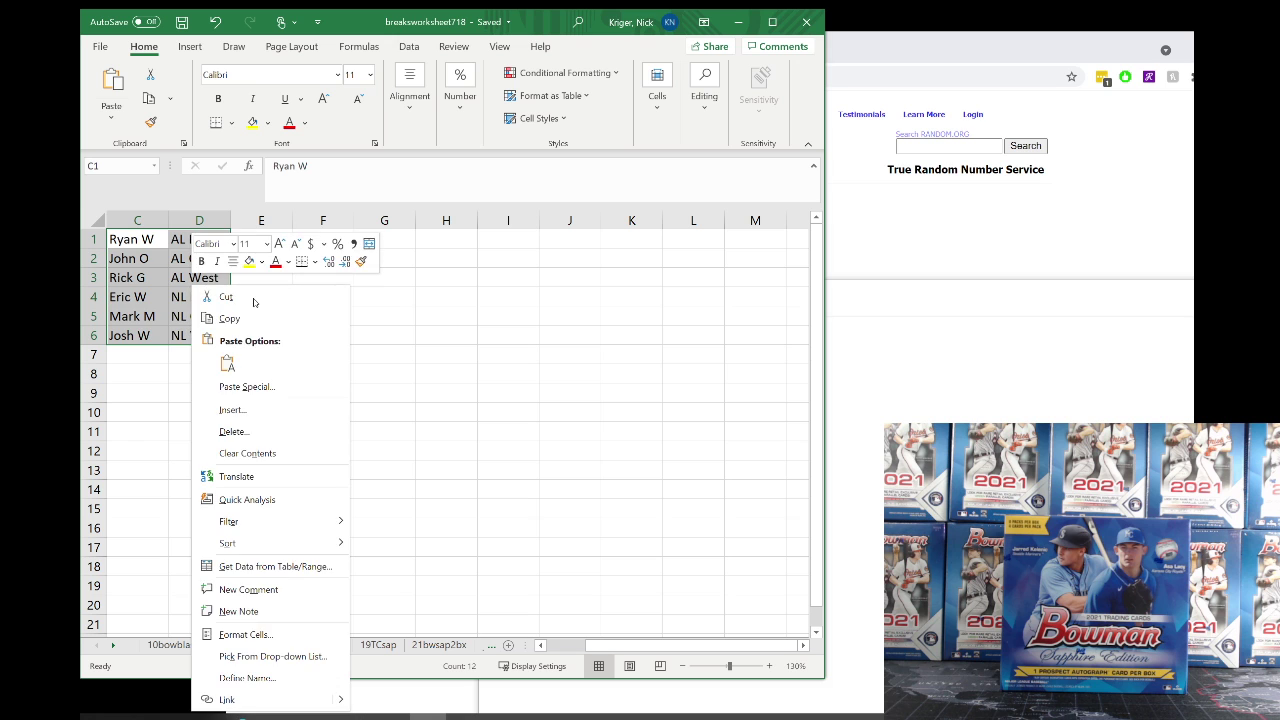
left_click(229, 318)
right_click(370, 262)
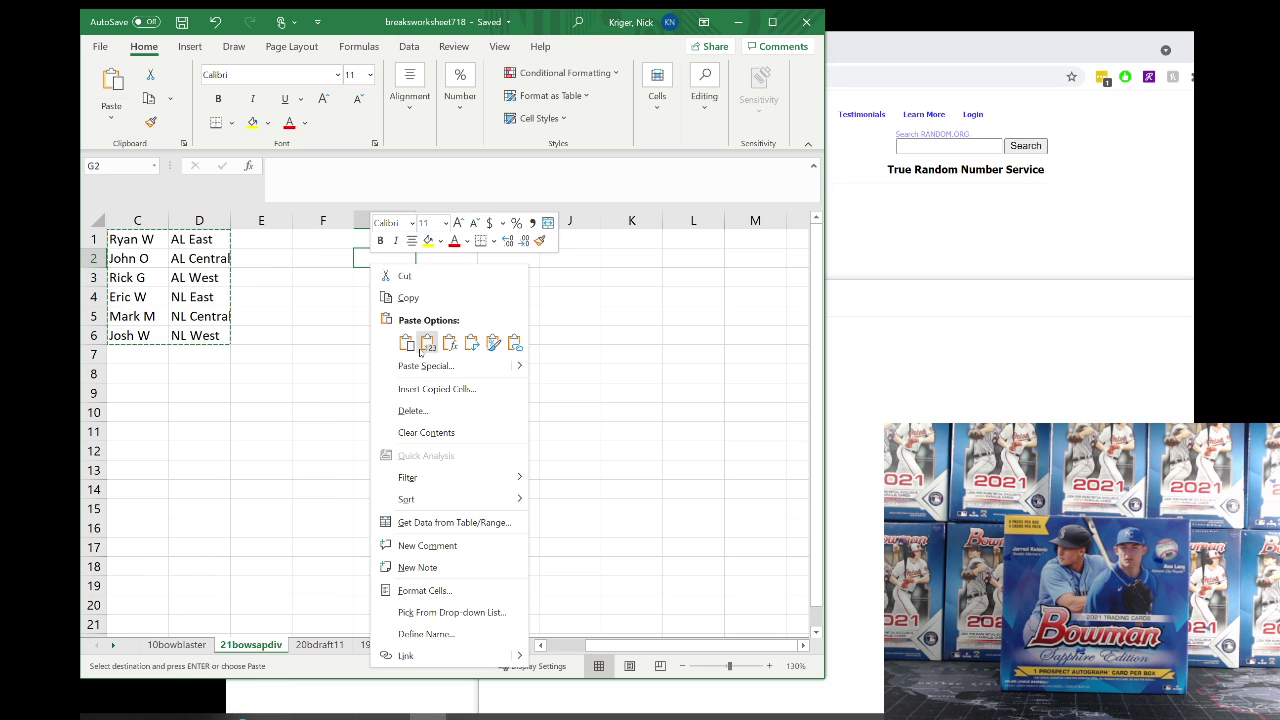
left_click(426, 365)
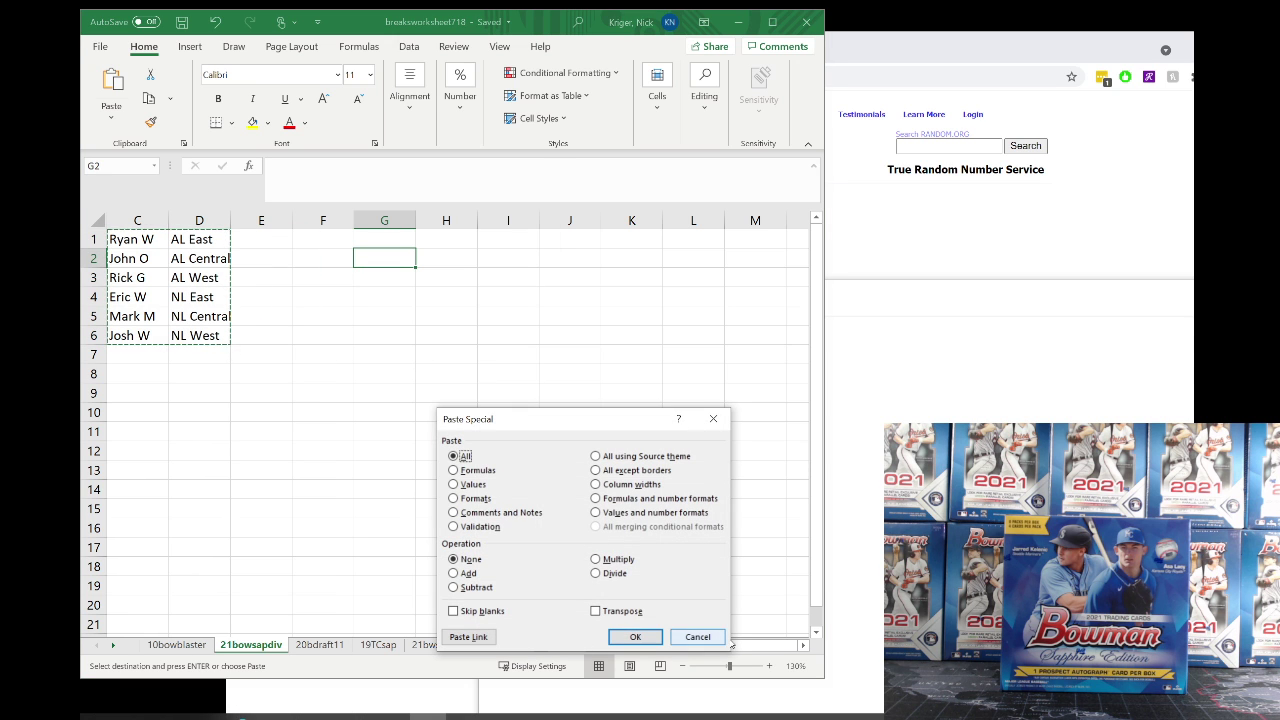
left_click(698, 636)
right_click(375, 265)
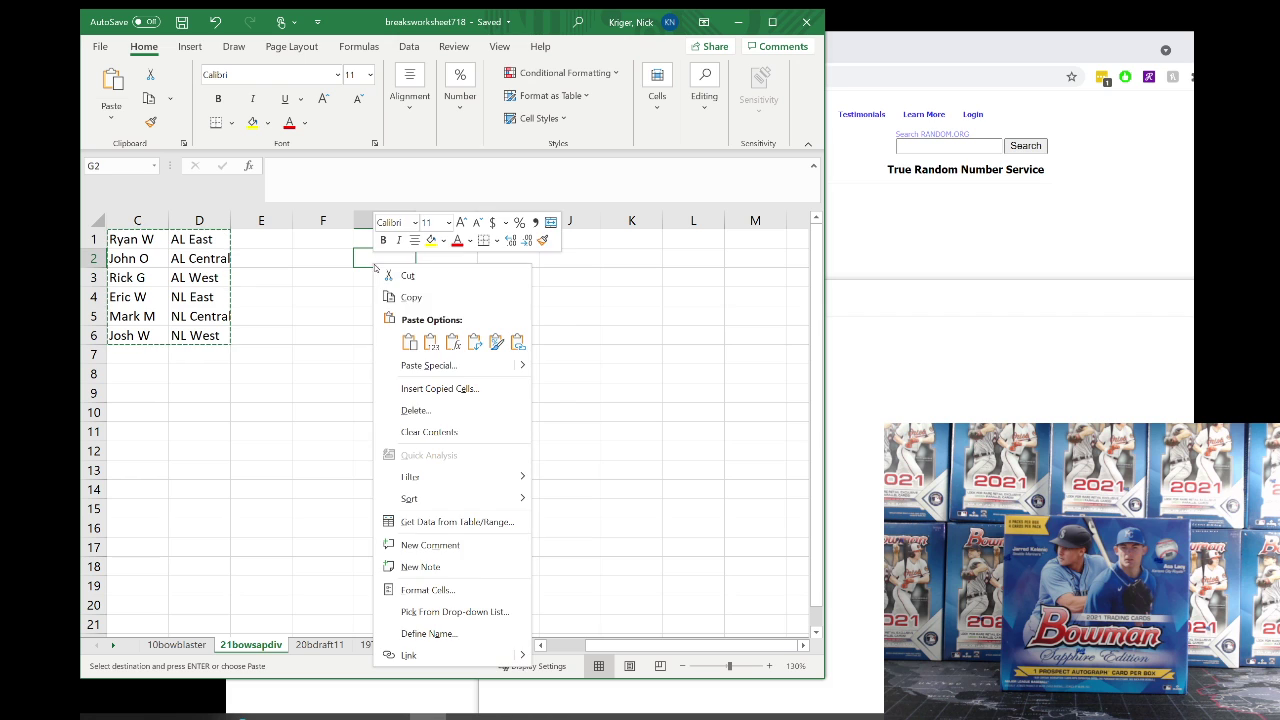
left_click(409, 342)
left_click(377, 281)
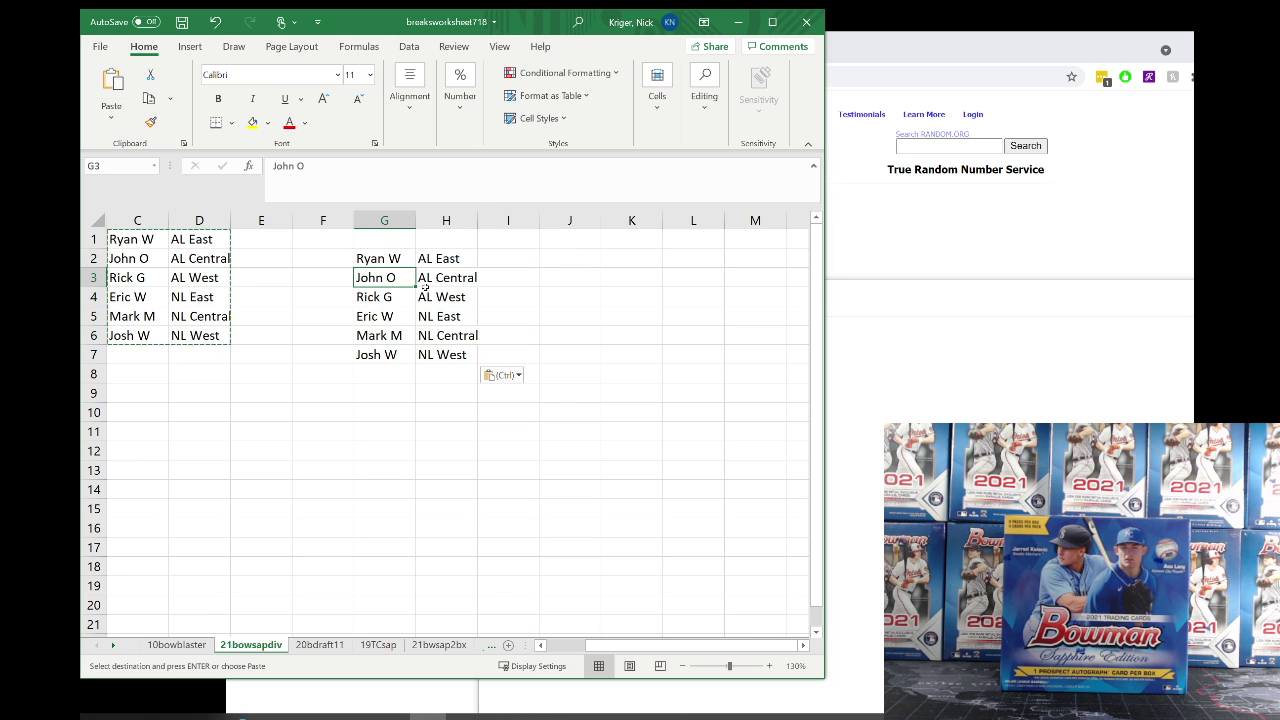
Copy the name in G2 into F2 and fill it down through F6.
left_click(381, 259)
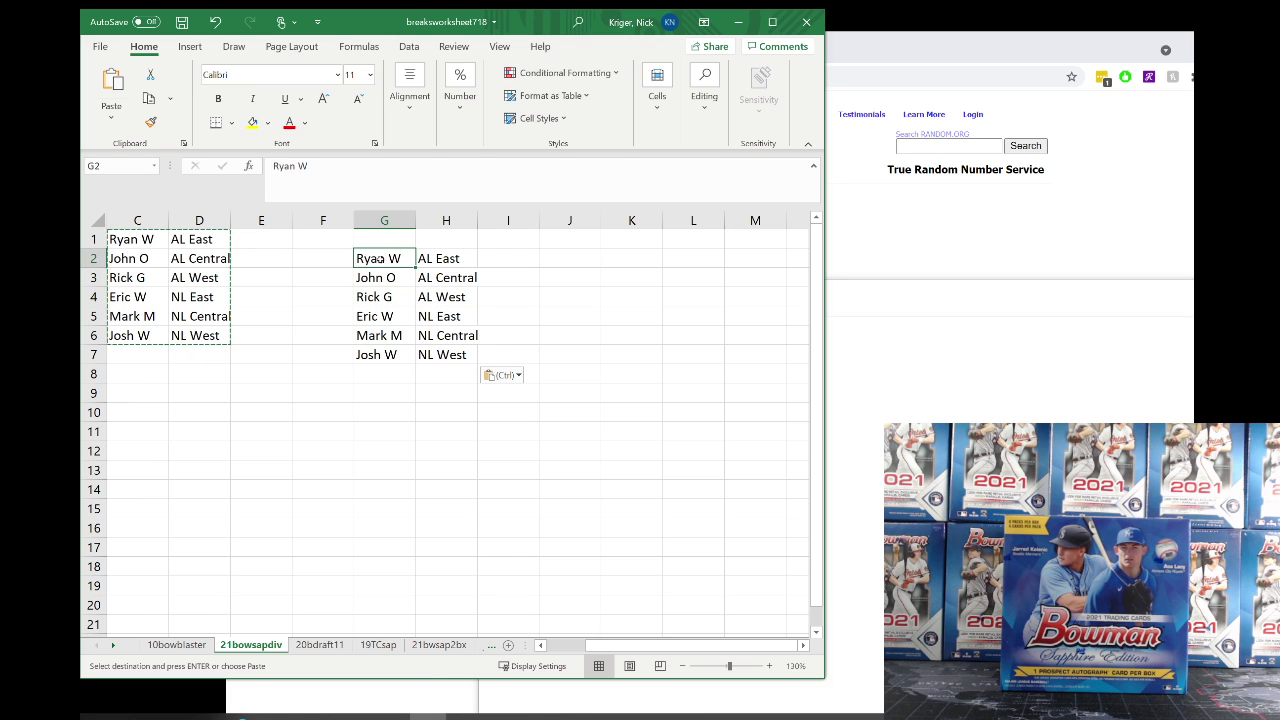
right_click(381, 259)
left_click(405, 293)
left_click(326, 258)
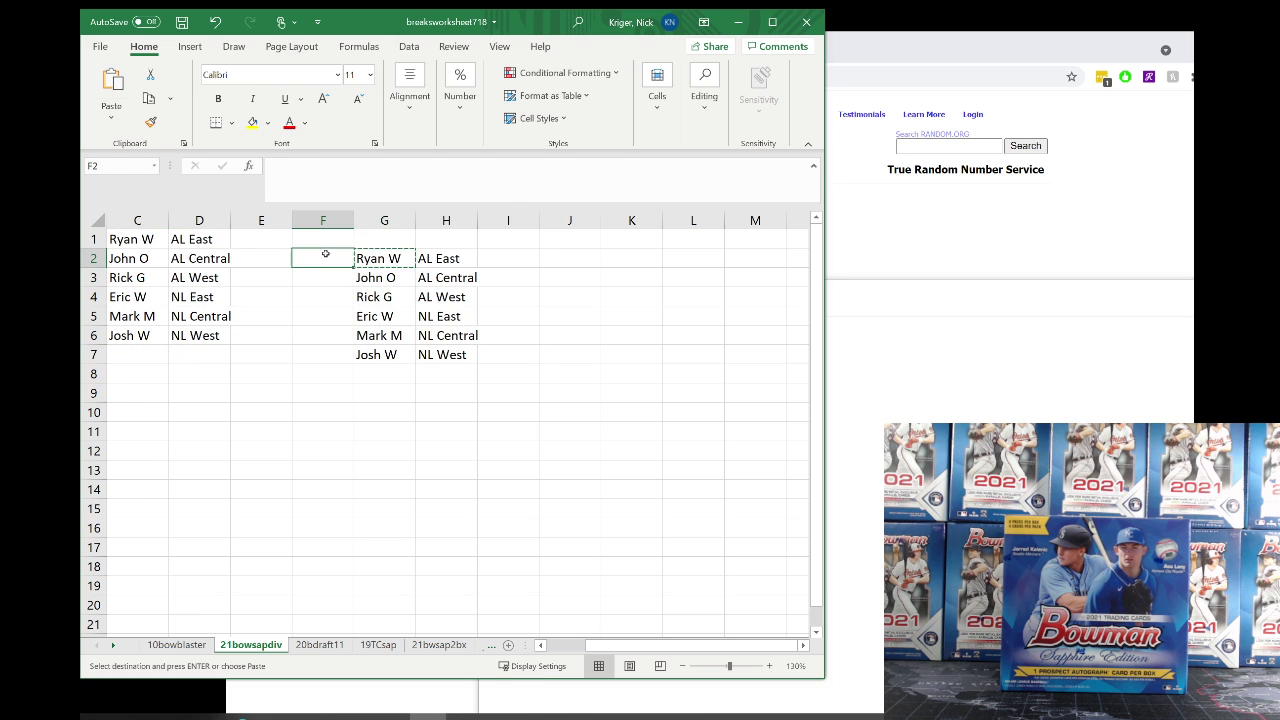
right_click(326, 258)
left_click(364, 335)
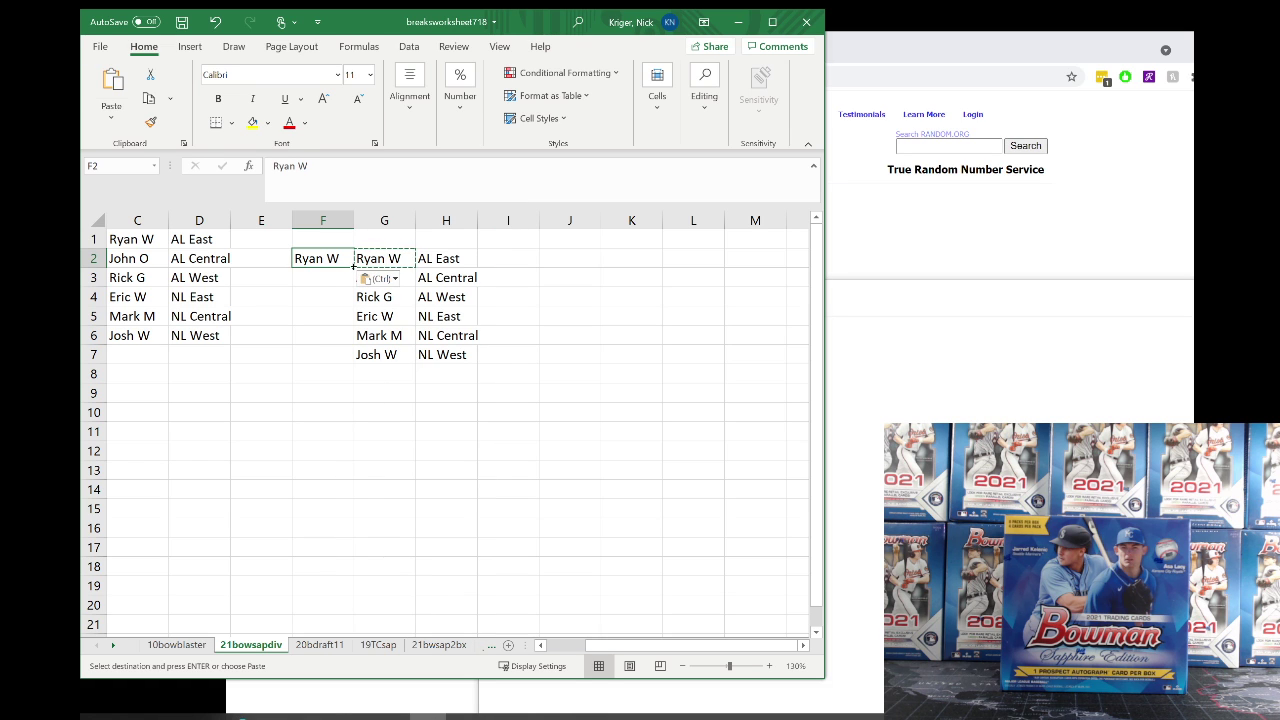
left_click_drag(354, 267, 350, 346)
Copy the name in G3 into F7 and fill it down through F11.
left_click(376, 283)
right_click(376, 285)
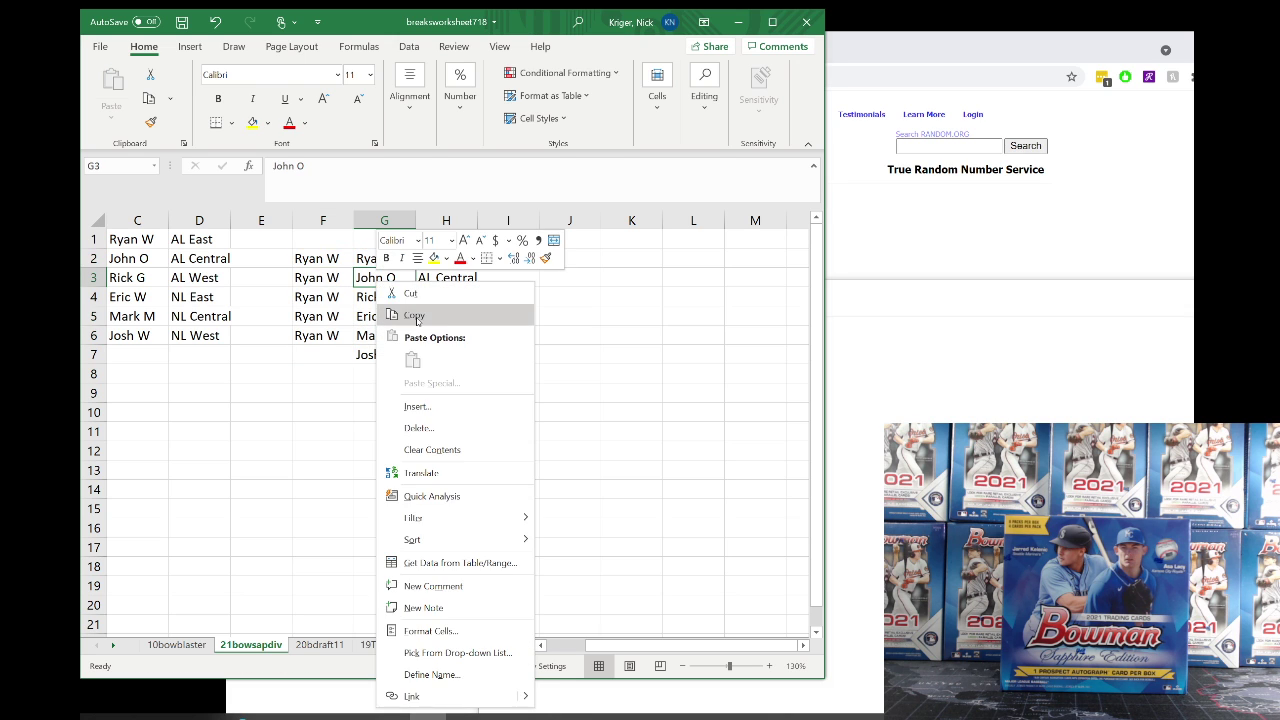
left_click(412, 315)
right_click(320, 351)
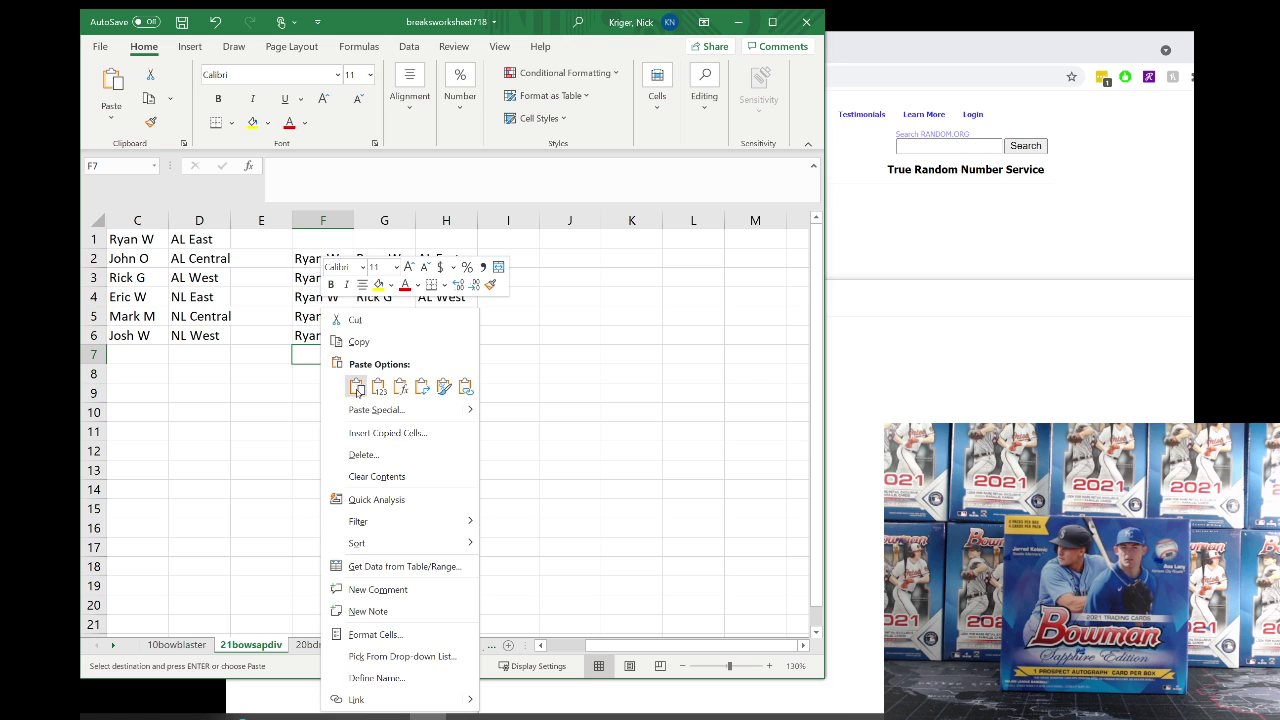
left_click(356, 385)
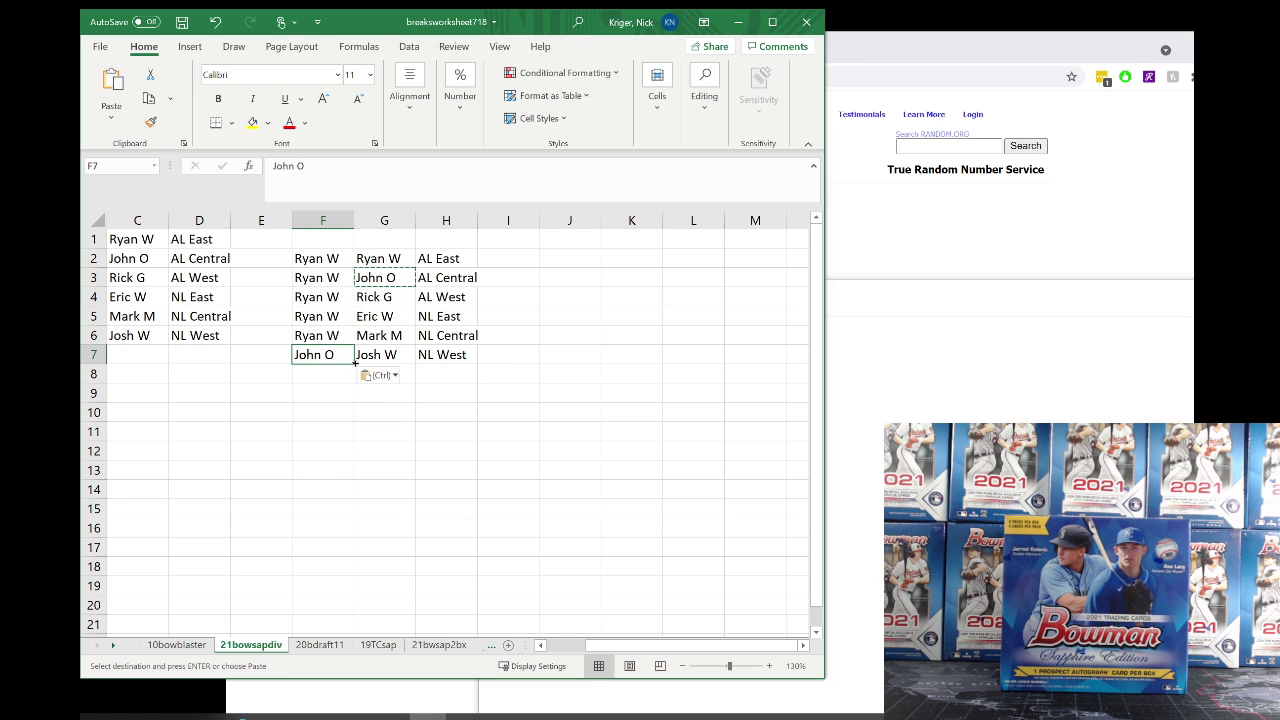
left_click_drag(355, 362, 354, 437)
Copy the name in G4 into F12 and fill it down through F16.
right_click(378, 297)
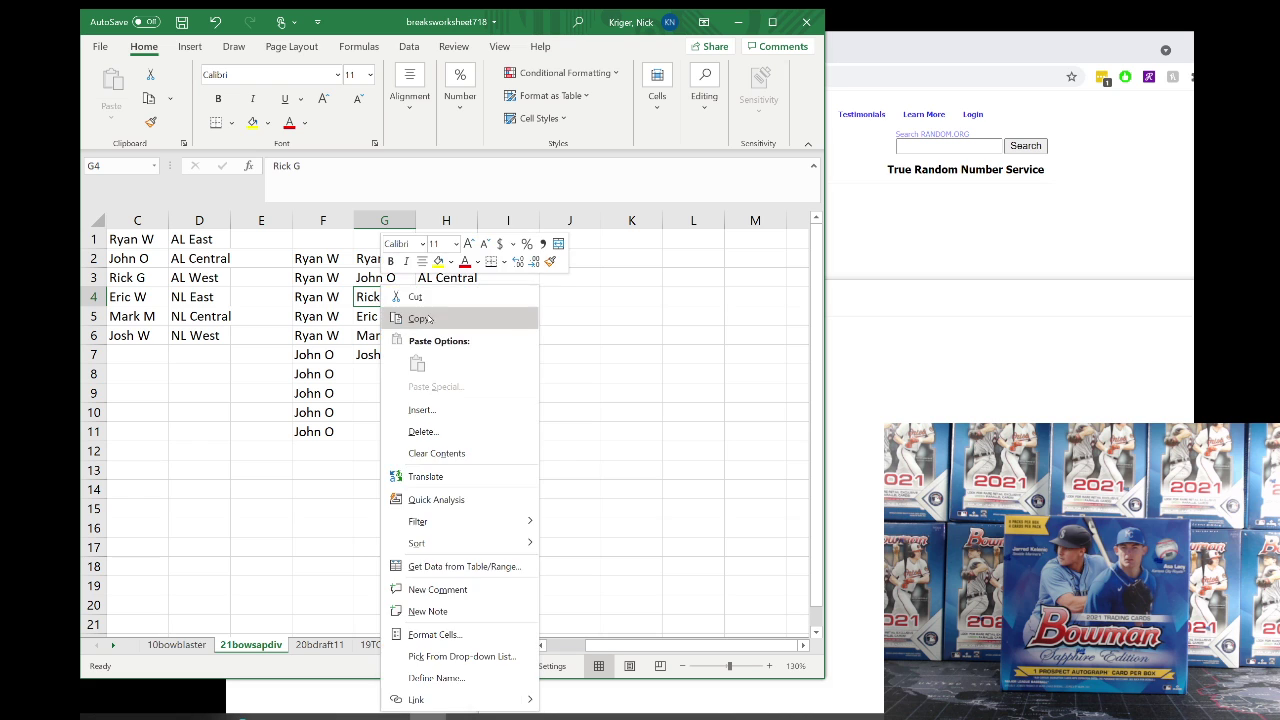
left_click(430, 318)
right_click(332, 452)
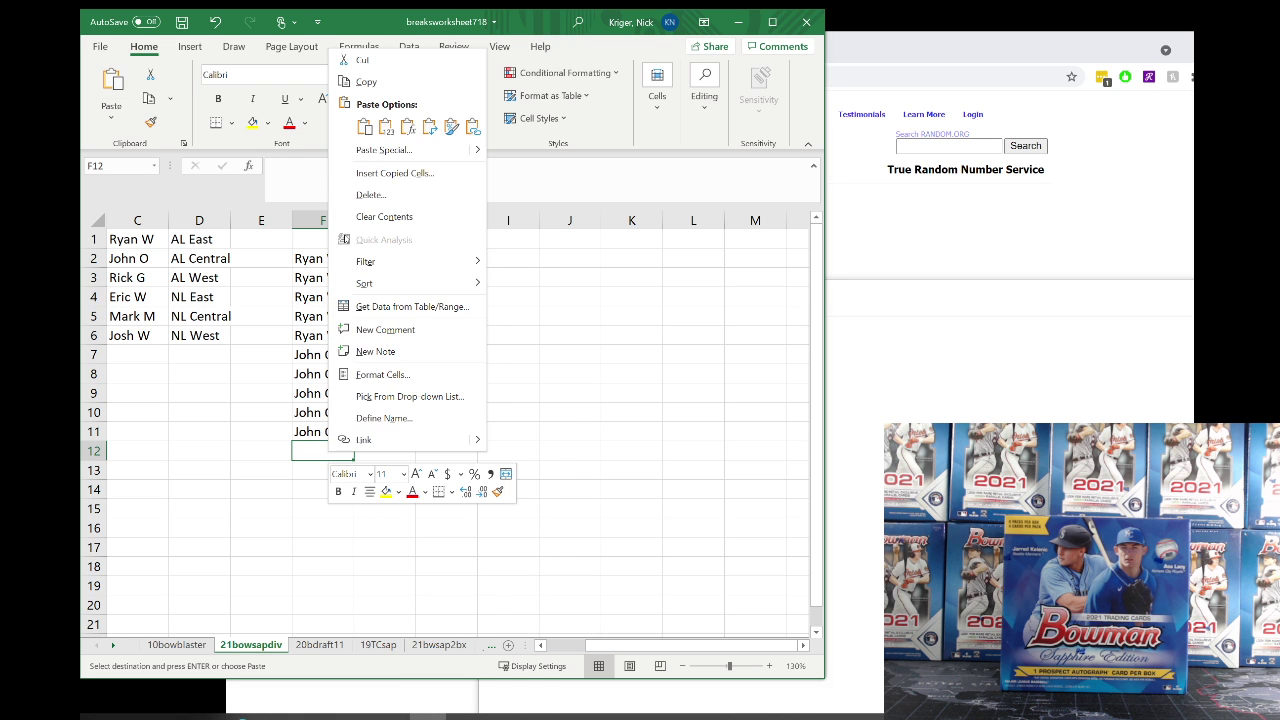
left_click(386, 126)
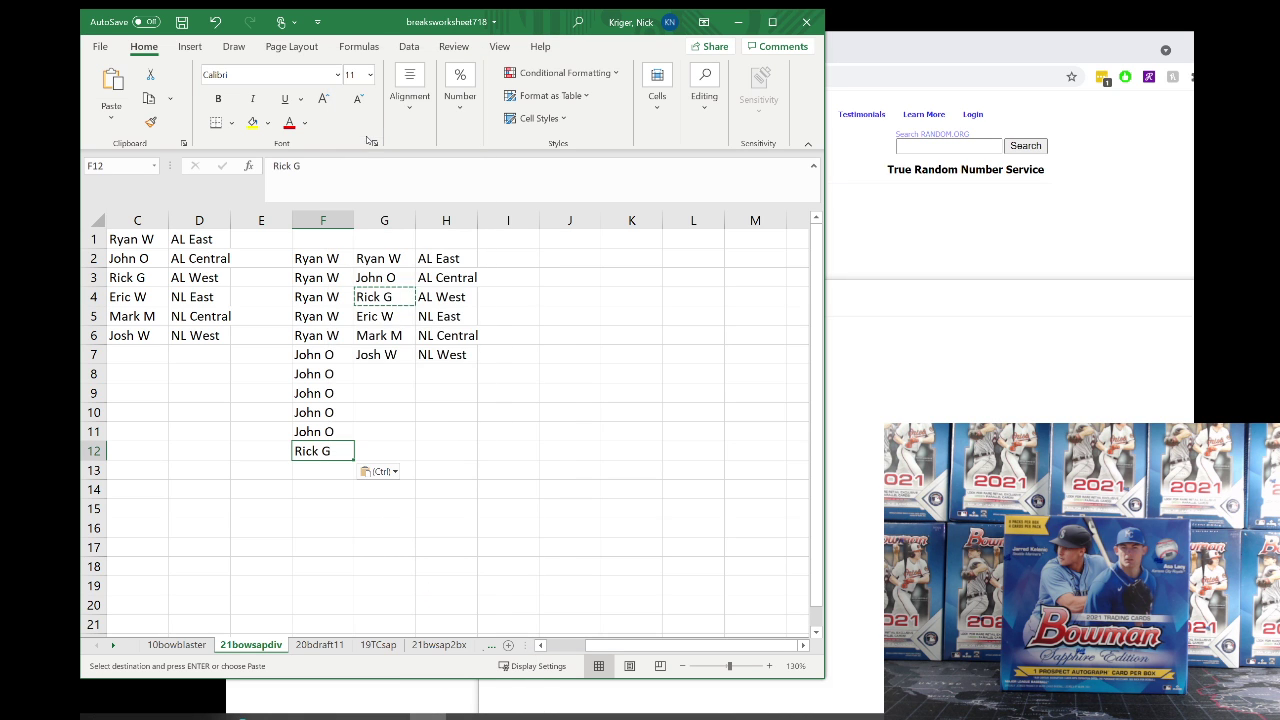
left_click_drag(353, 461, 353, 524)
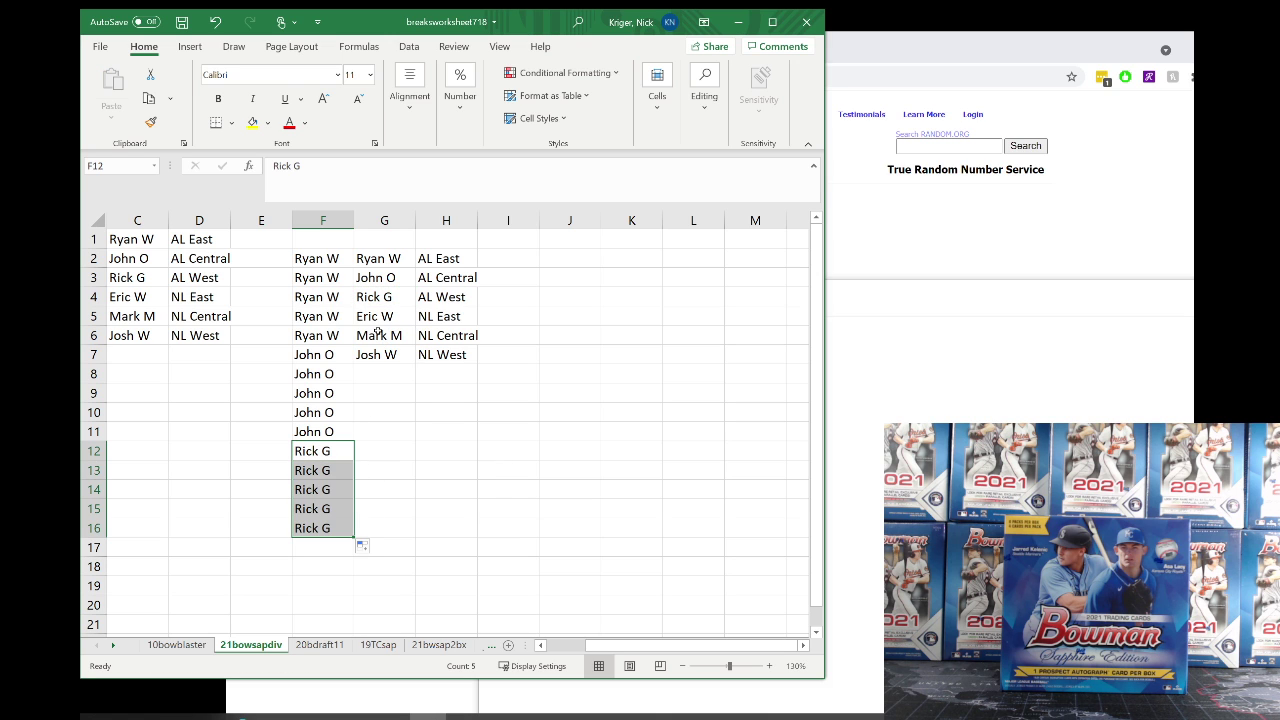
Copy the name in G5 into F17 and fill it down through F21.
left_click(378, 318)
right_click(378, 318)
left_click(406, 320)
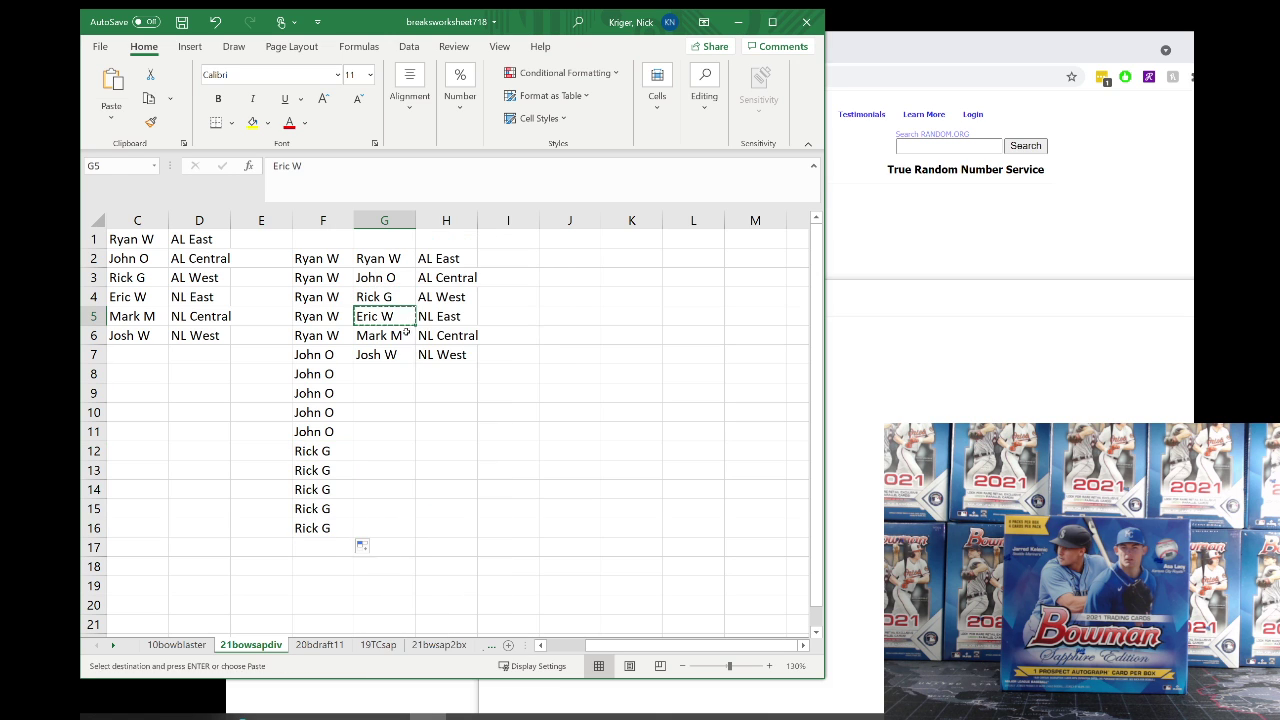
left_click(318, 548)
right_click(318, 548)
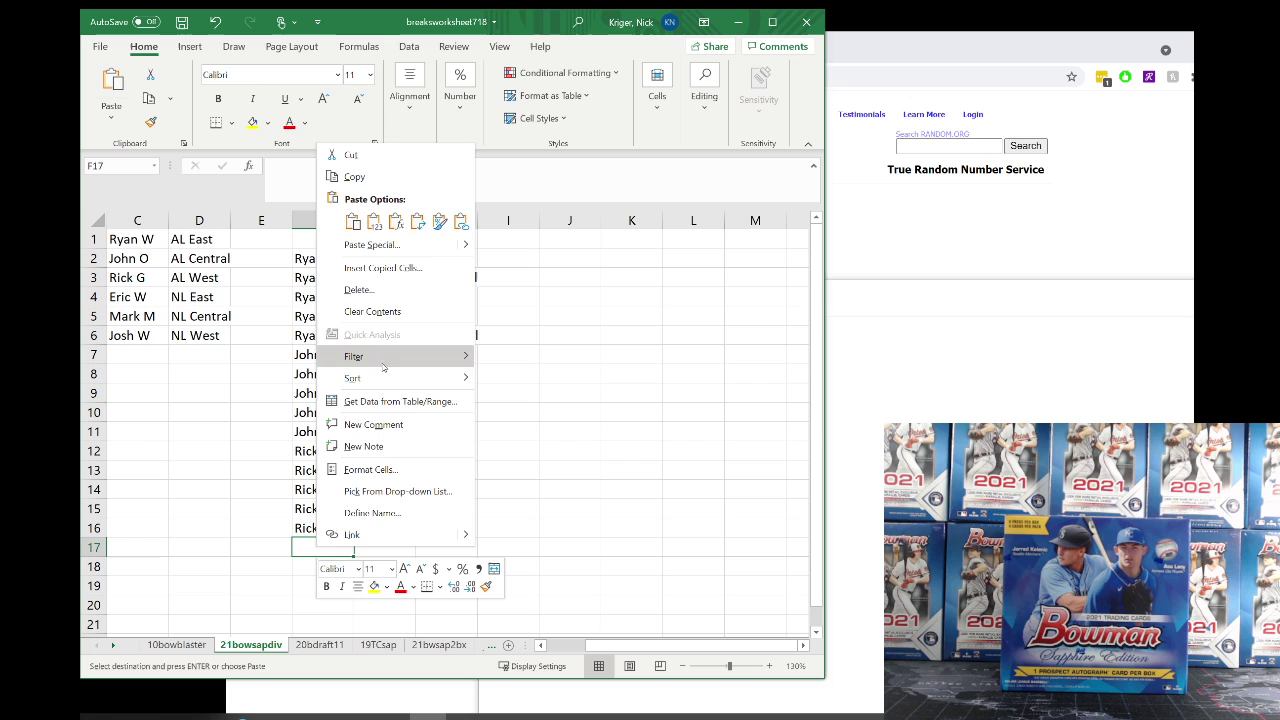
left_click(352, 222)
scroll(345, 515, "down", 1)
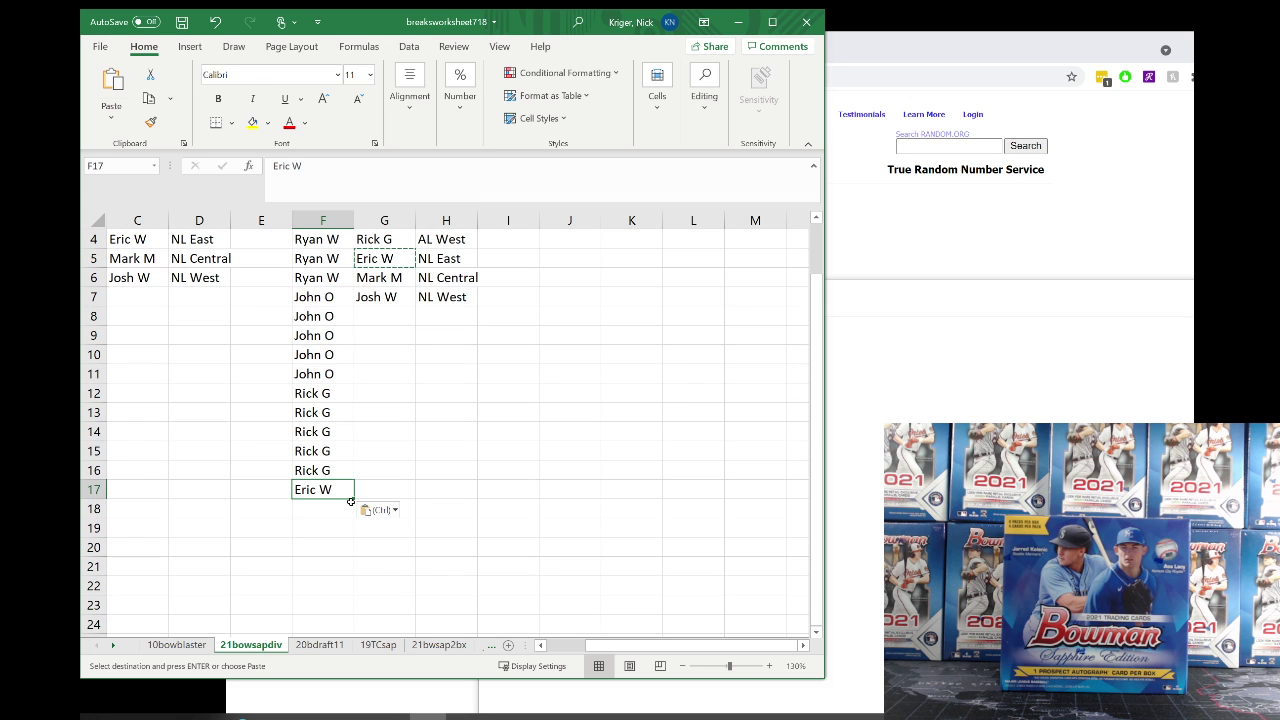
left_click_drag(350, 501, 337, 570)
Copy the name in G6 into F22 and fill it down through F26.
left_click(368, 277)
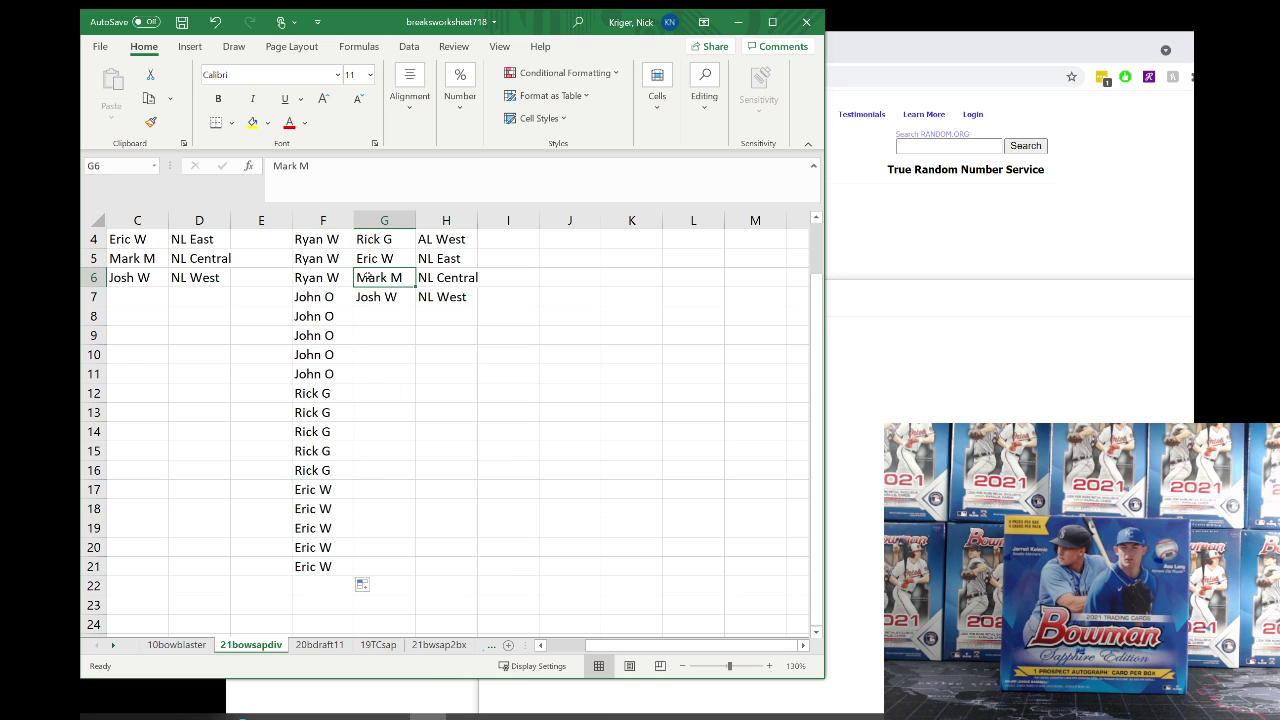
right_click(368, 277)
left_click(405, 309)
left_click(312, 591)
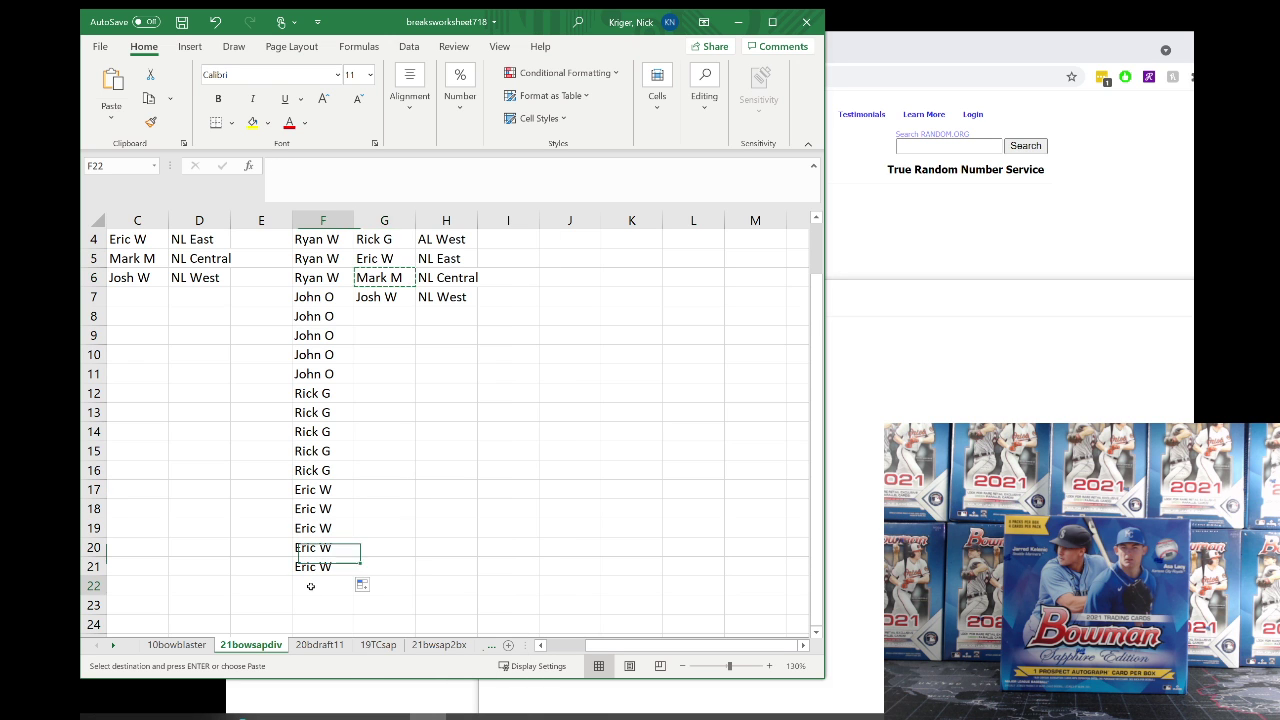
right_click(312, 591)
left_click(347, 262)
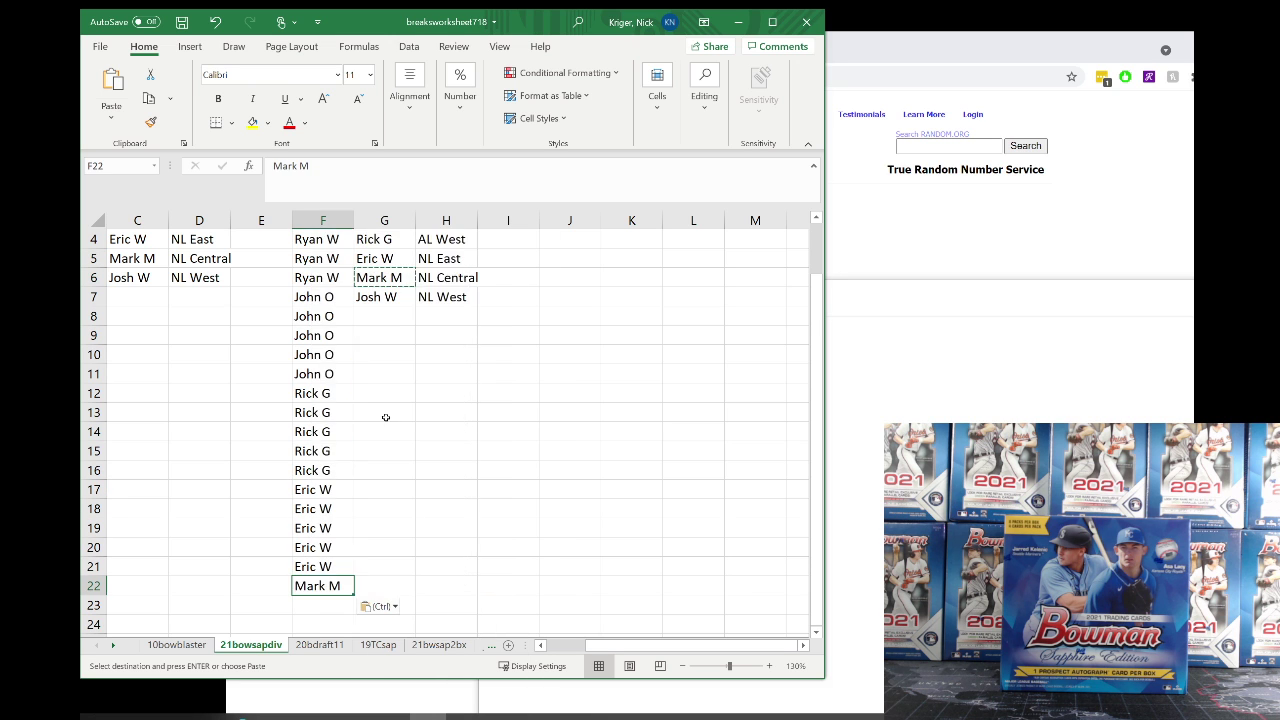
scroll(370, 460, "down", 2)
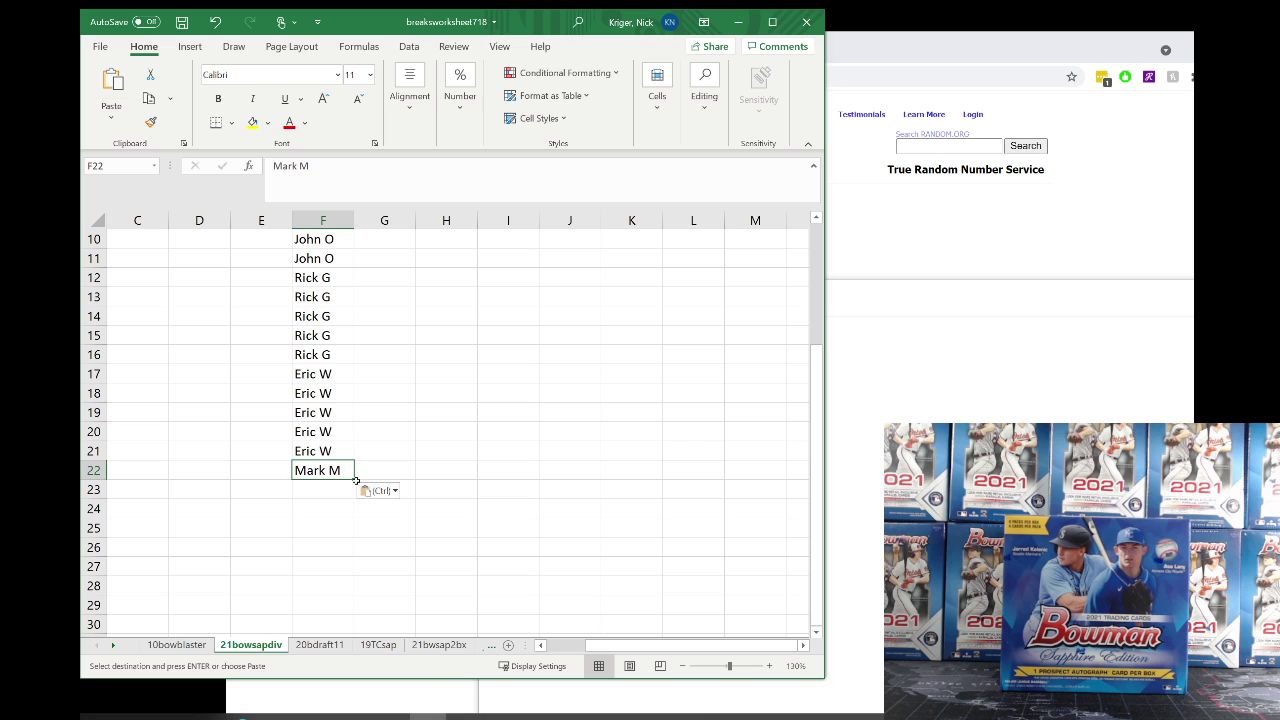
left_click_drag(353, 480, 345, 551)
Copy the name in G7 into F27 and fill it down past F31.
scroll(435, 368, "up", 3)
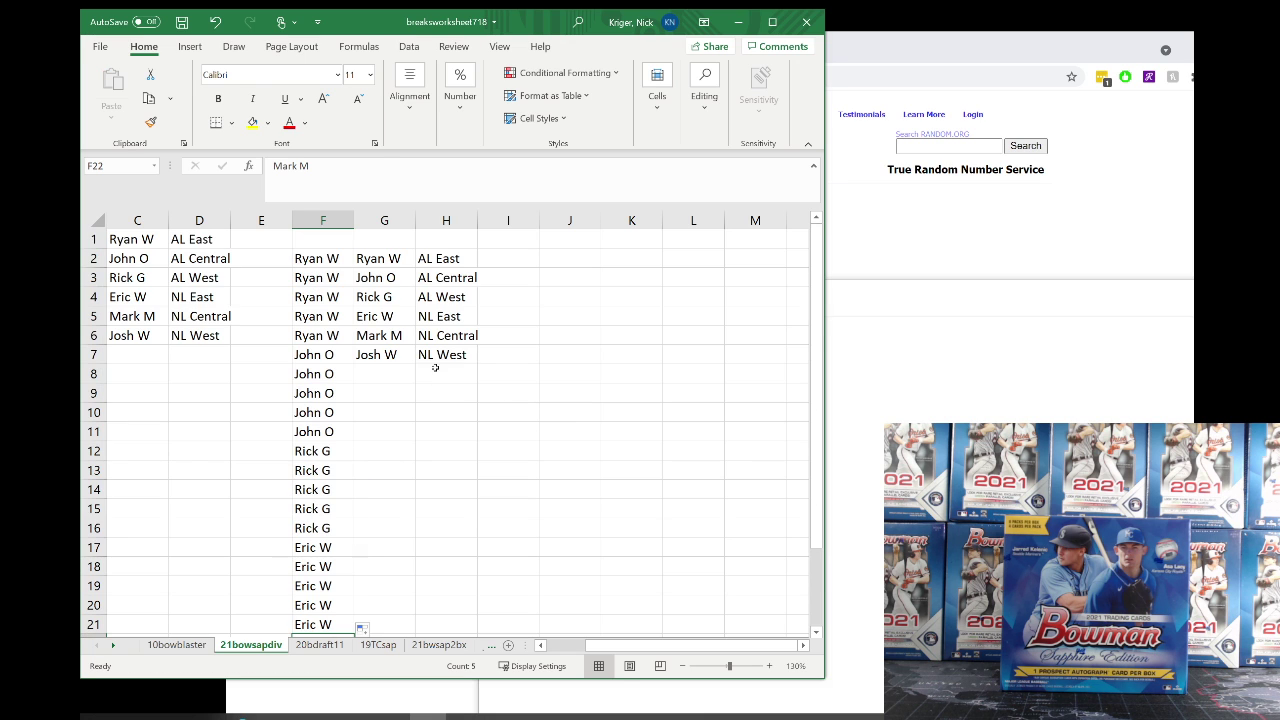
right_click(369, 355)
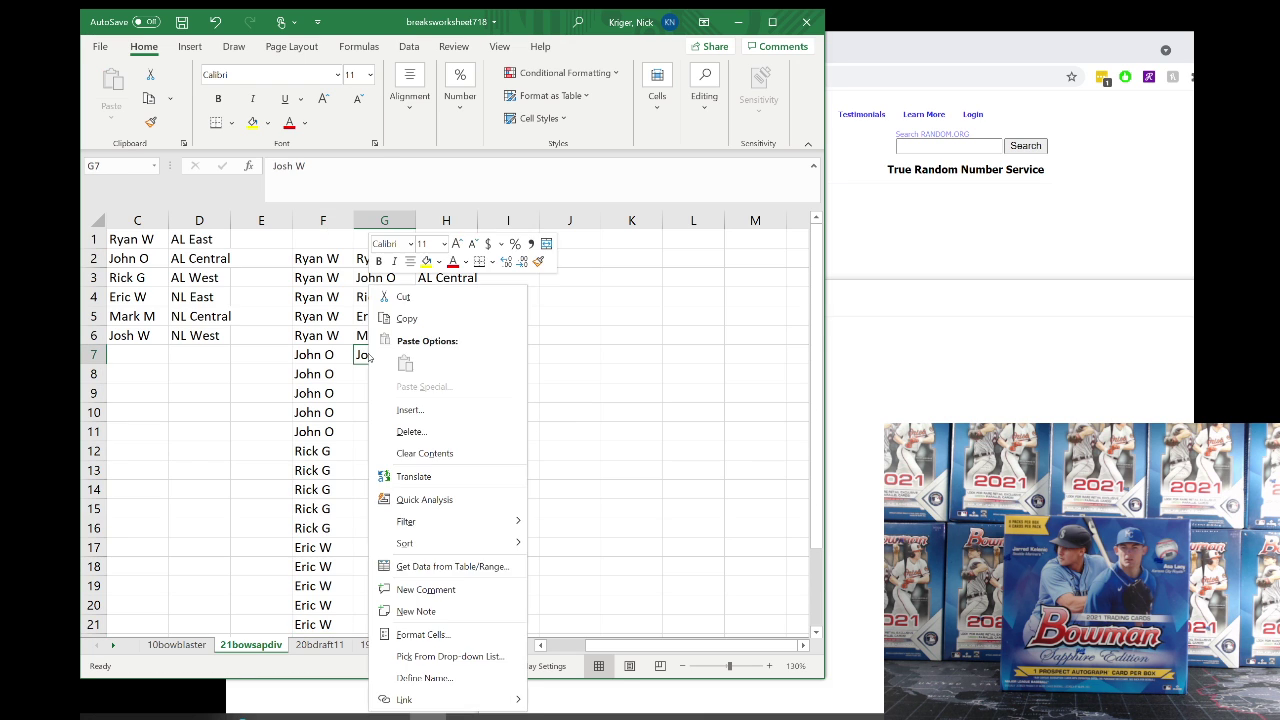
left_click(405, 318)
scroll(319, 538, "down", 3)
left_click(312, 560)
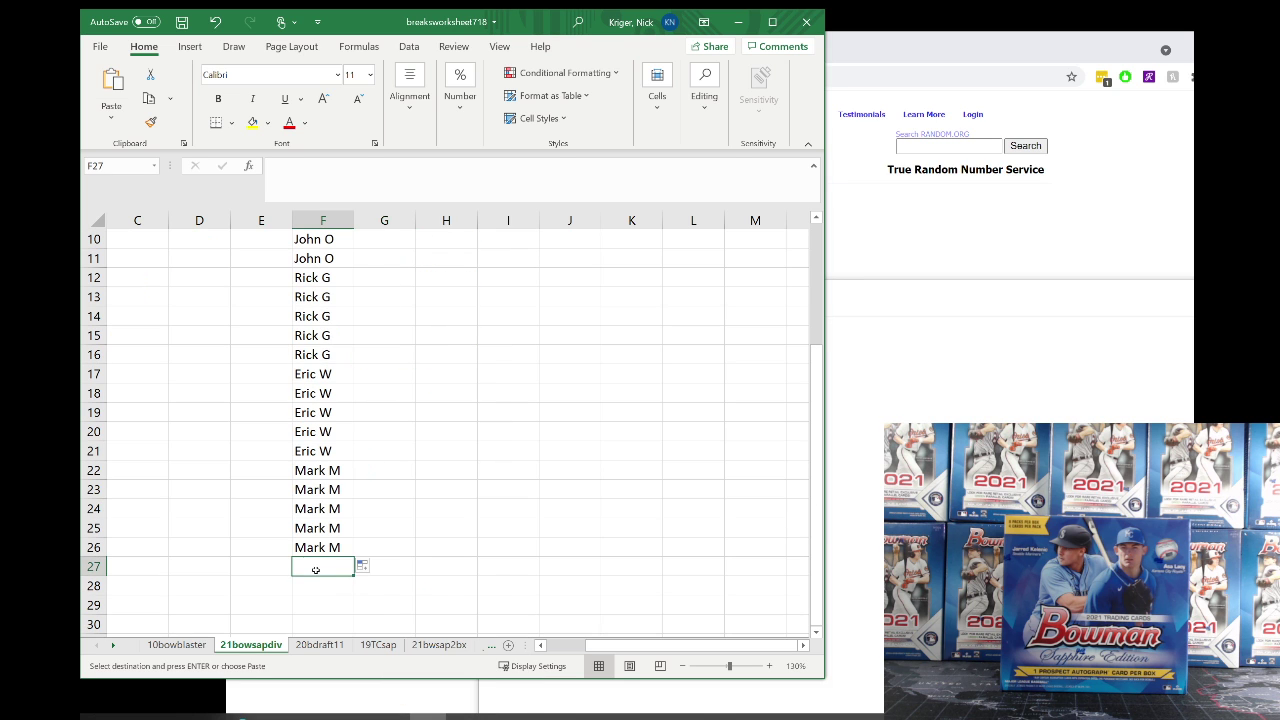
right_click(316, 570)
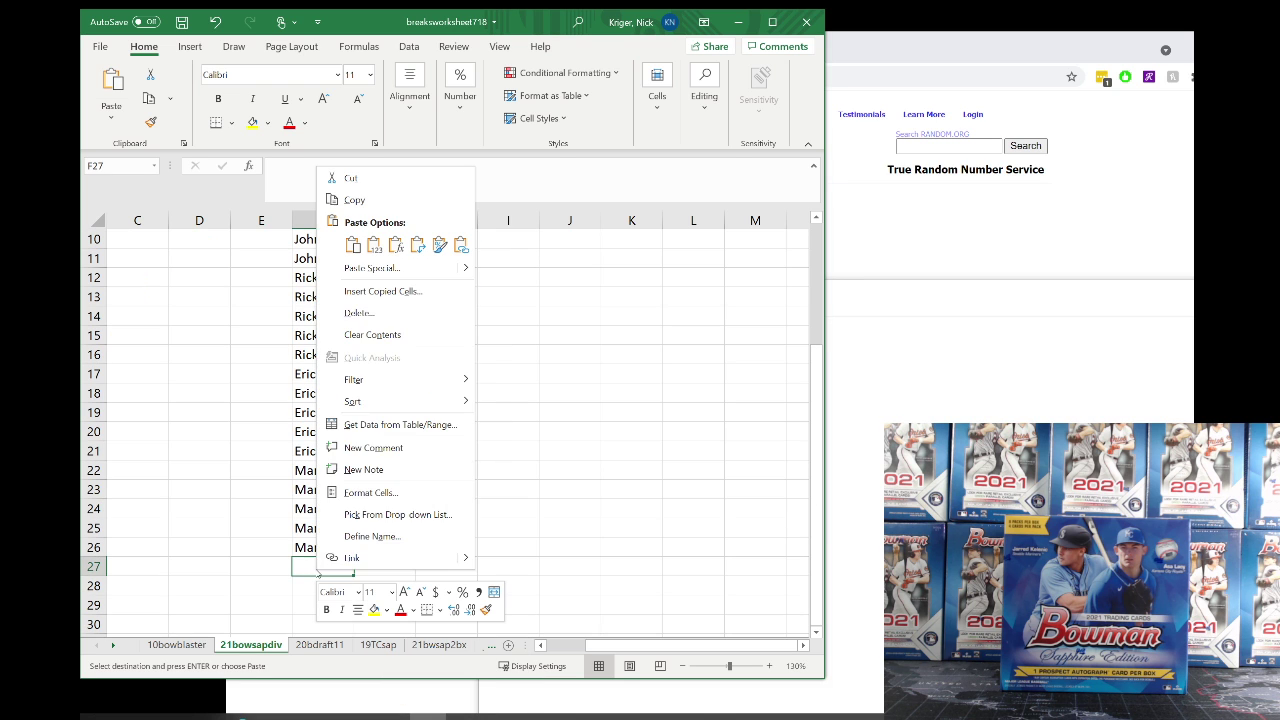
left_click(352, 246)
scroll(337, 541, "down", 2)
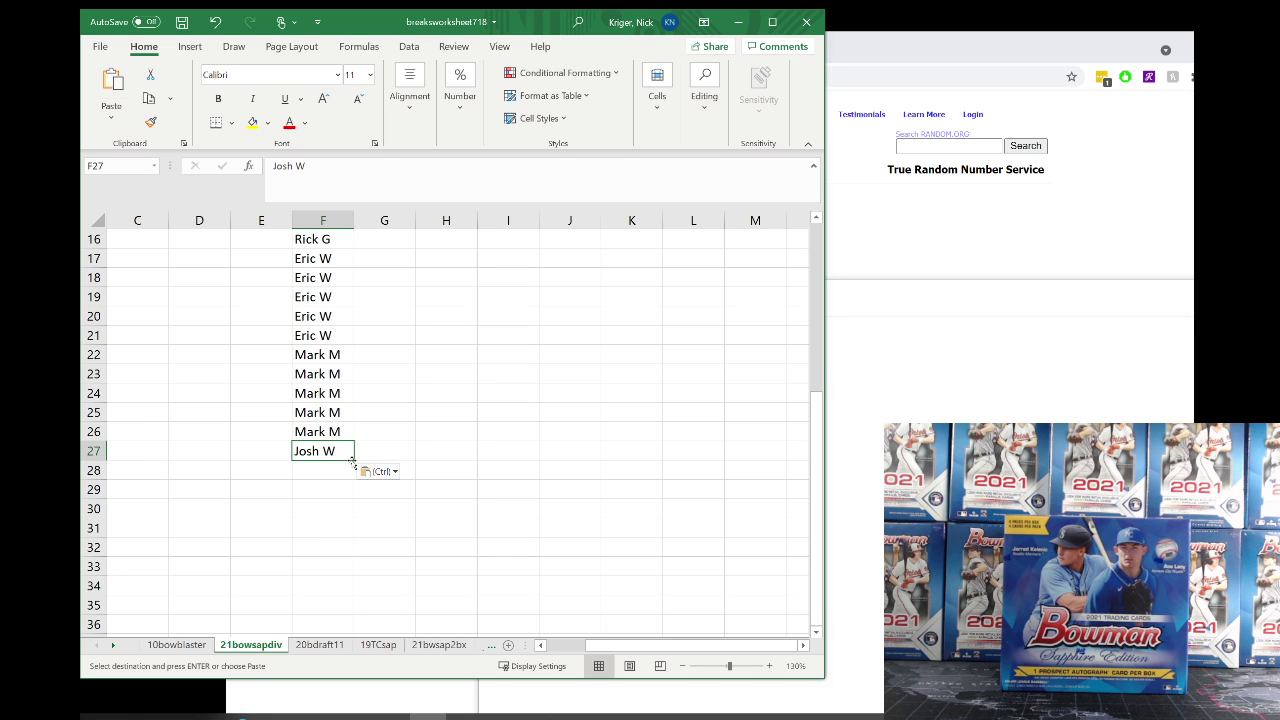
left_click_drag(352, 462, 327, 607)
Copy the list of repeated names in F2:F31.
right_click(328, 568)
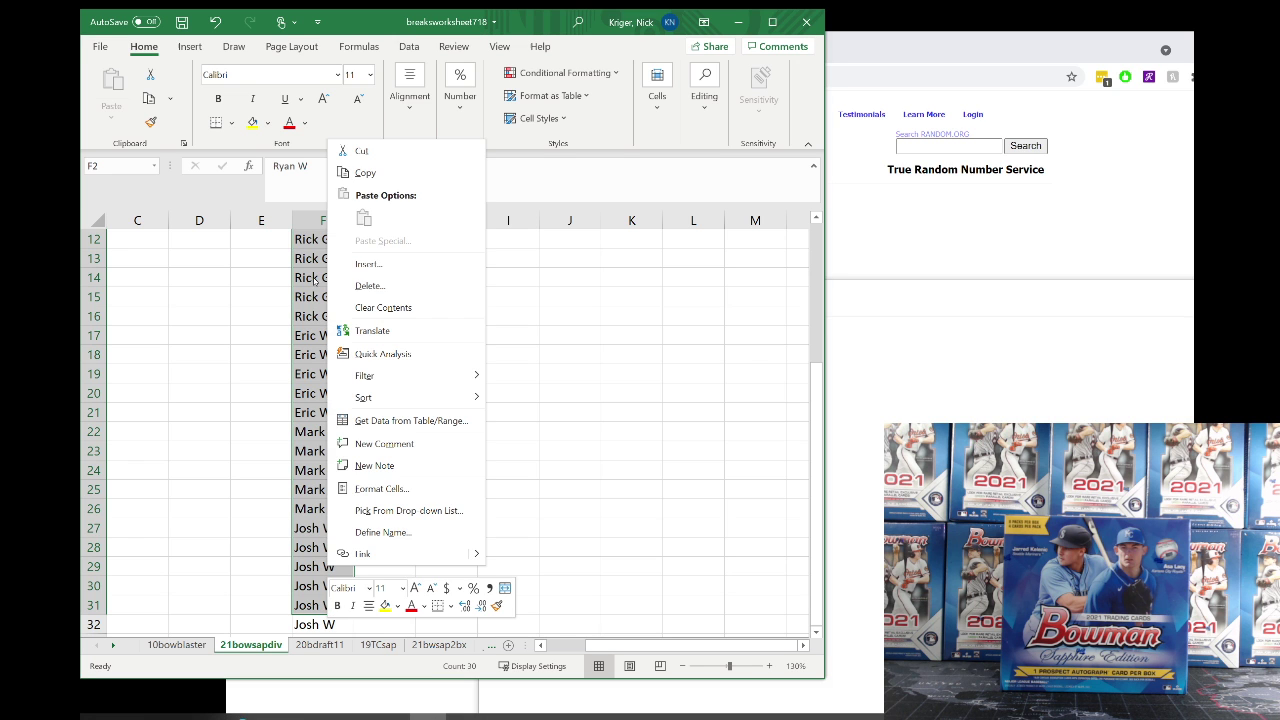
left_click(372, 174)
scroll(700, 349, "up", 4)
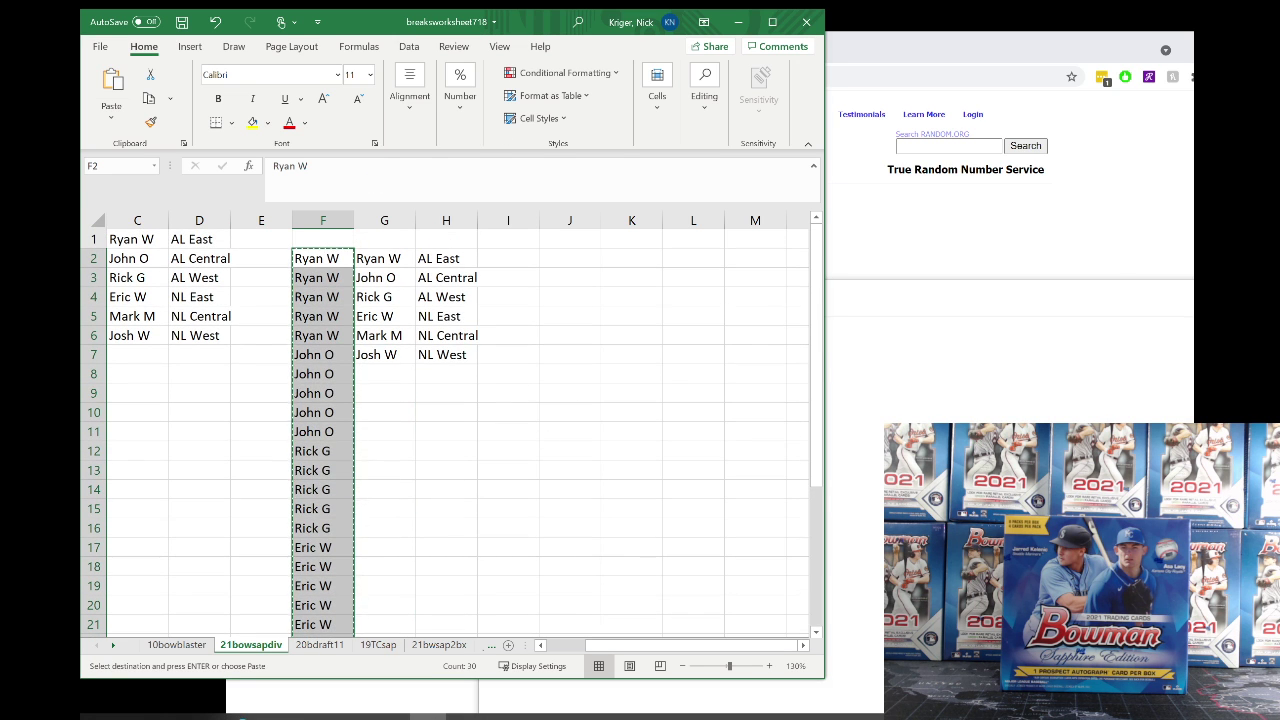